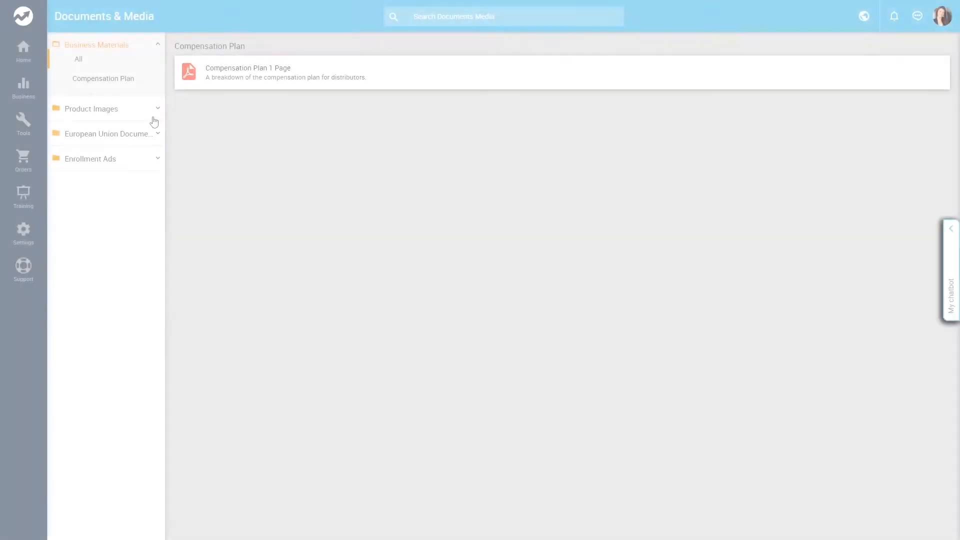
Expand the Enrollment Ads category and select its March 2020 Initiative subcategory
{"action": "left_click", "coordinate": [157, 133]}
{"action": "left_click", "coordinate": [158, 161]}
{"action": "left_click", "coordinate": [100, 154]}
View the March Initiative 2020 PDF, then sign in to the admin site
{"action": "left_click", "coordinate": [313, 83]}
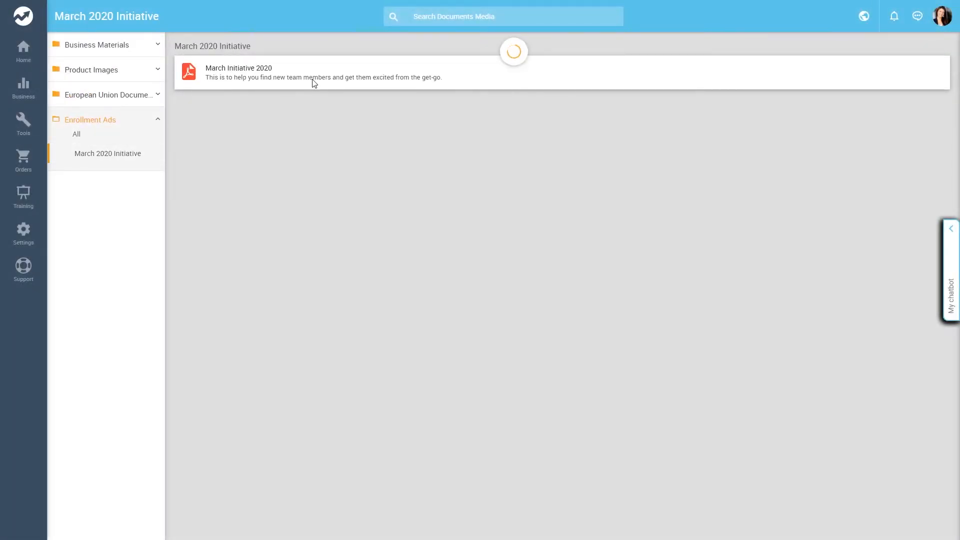
{"action": "left_click", "coordinate": [868, 153]}
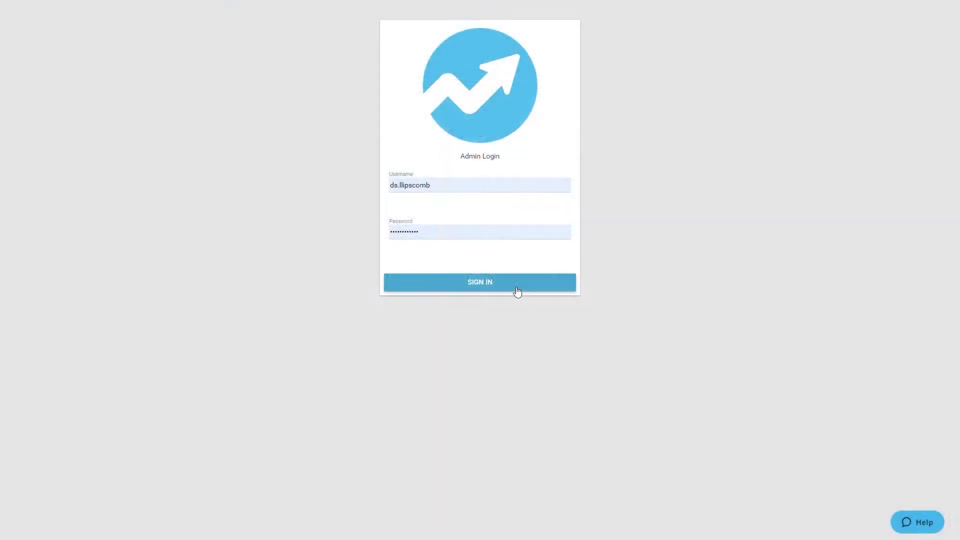
{"action": "left_click", "coordinate": [518, 287]}
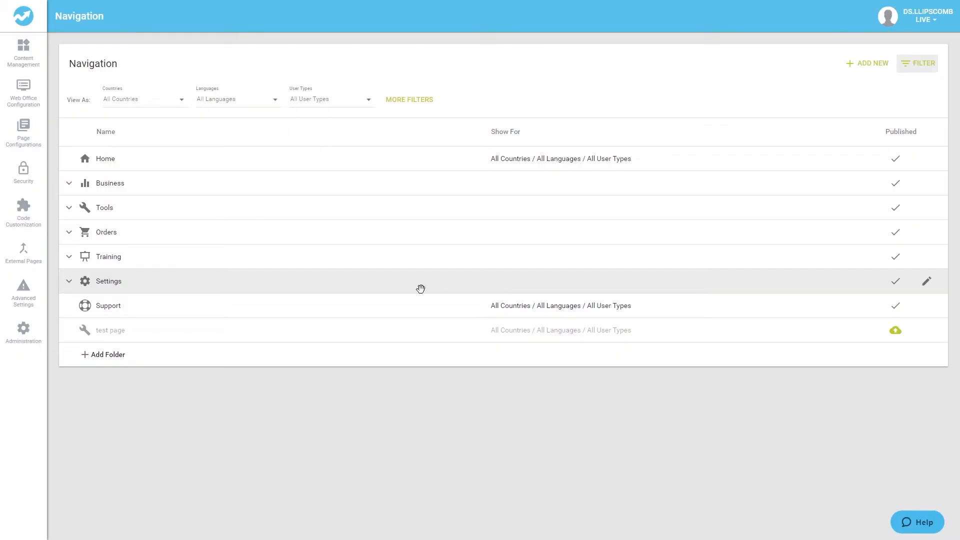
Save the Standard User role with Documents and Media checked, then go to Documents and Media
{"action": "left_click", "coordinate": [23, 332]}
{"action": "left_click", "coordinate": [106, 66]}
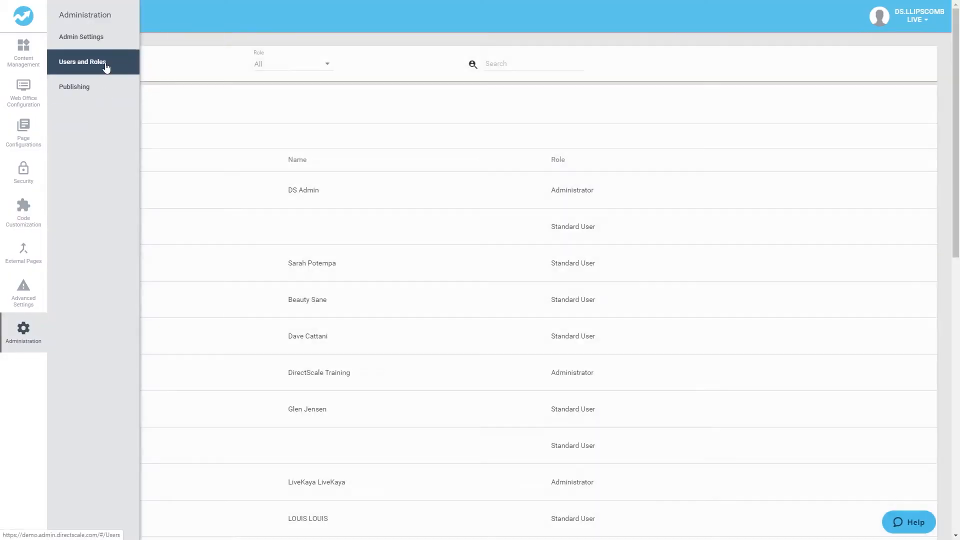
{"action": "left_click", "coordinate": [131, 134]}
{"action": "left_click", "coordinate": [879, 252]}
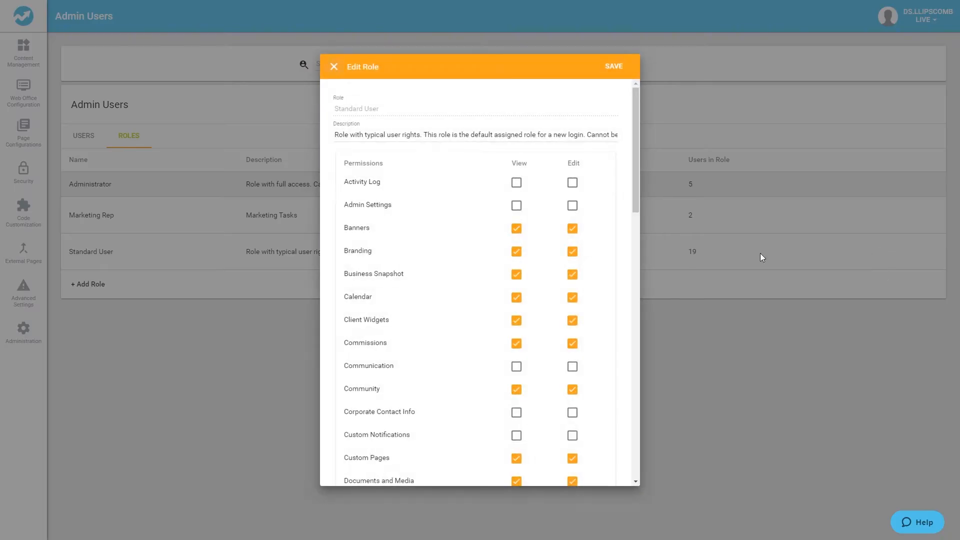
{"action": "scroll", "coordinate": [534, 270], "scroll_direction": "down", "scroll_amount": 2}
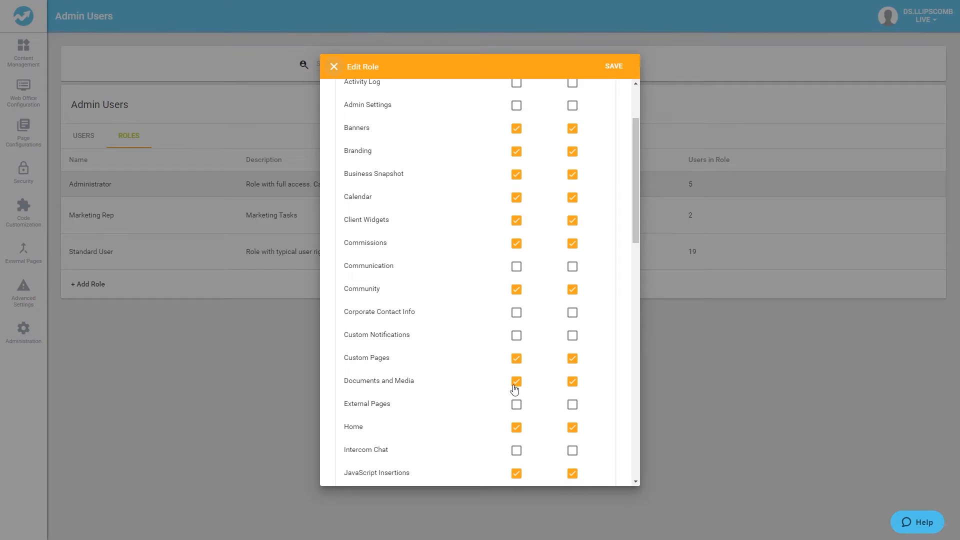
{"action": "left_click", "coordinate": [614, 67]}
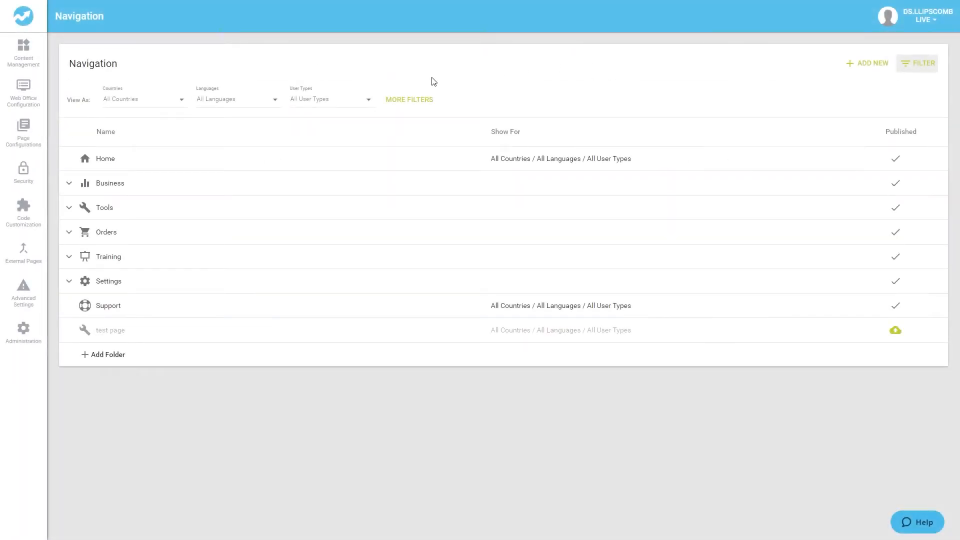
{"action": "left_click", "coordinate": [23, 50]}
{"action": "left_click", "coordinate": [72, 73]}
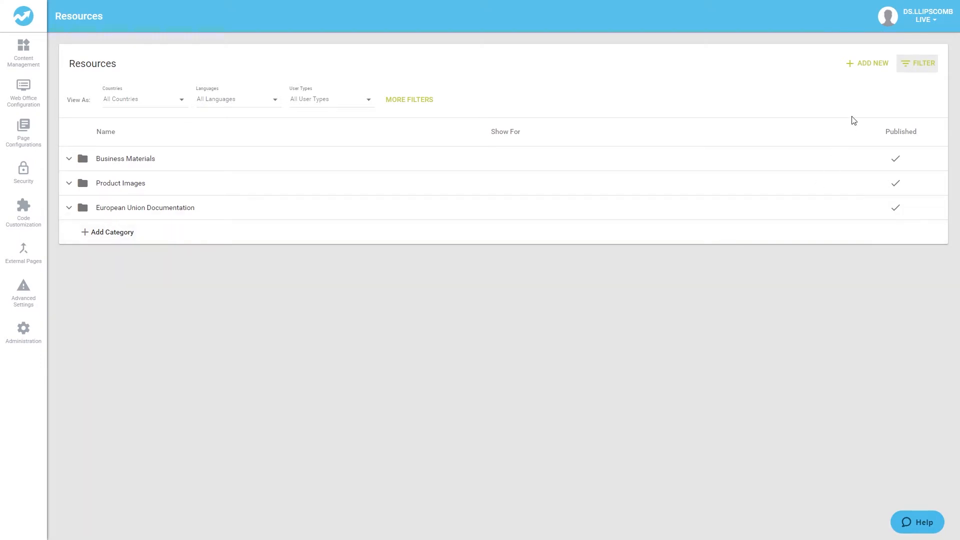
Expand European Union Documentation to show its GDPR Documents, then begin adding a category
{"action": "left_click", "coordinate": [864, 67]}
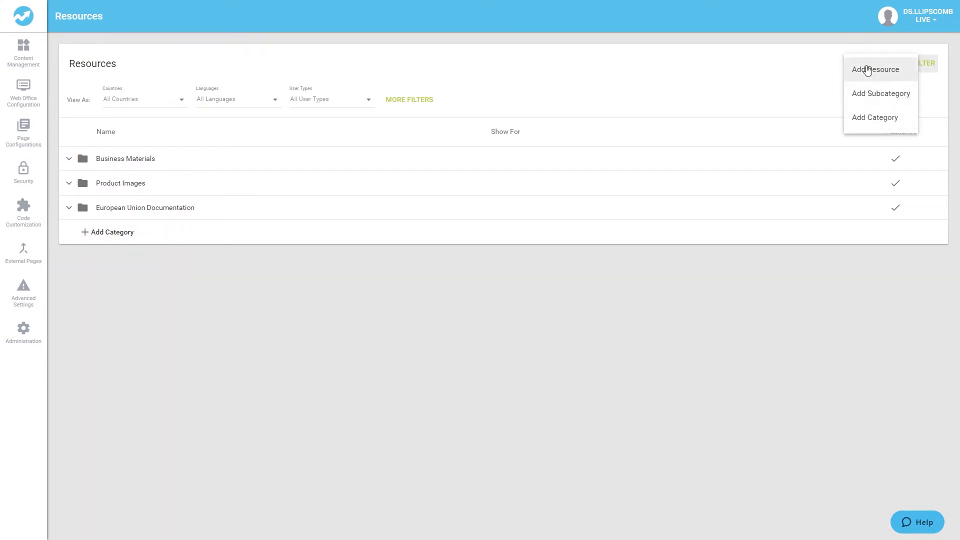
{"action": "left_click", "coordinate": [634, 279]}
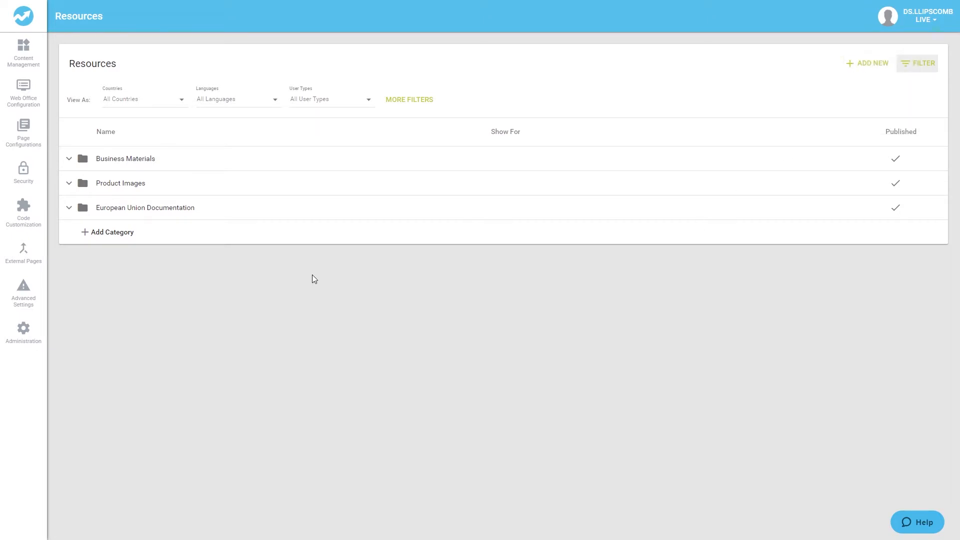
{"action": "left_click", "coordinate": [69, 208]}
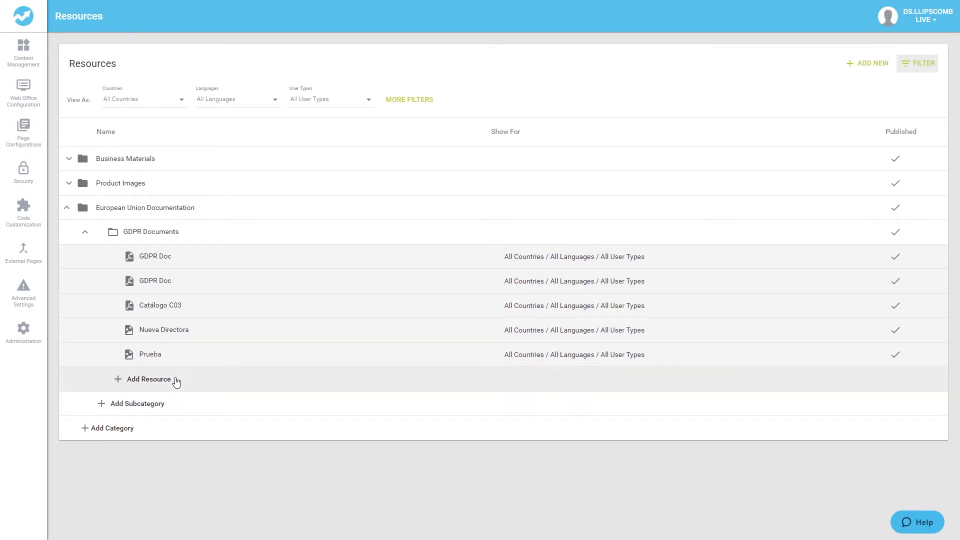
{"action": "left_click", "coordinate": [127, 438]}
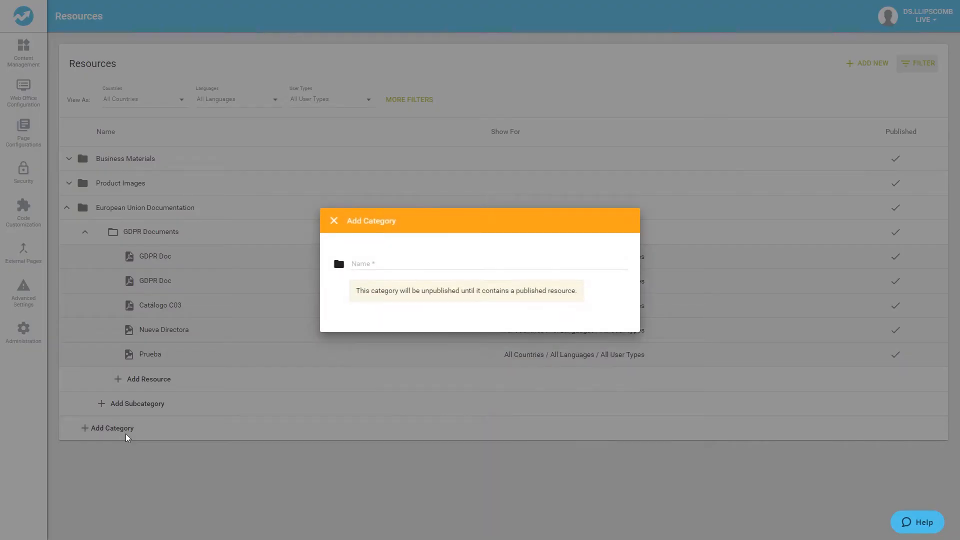
Save category 'Enrollment Ads' with the Spanish translation 'Anuncios de Inscripcion'
{"action": "left_click", "coordinate": [409, 263]}
{"action": "type", "text": "Enrollment Ads"}
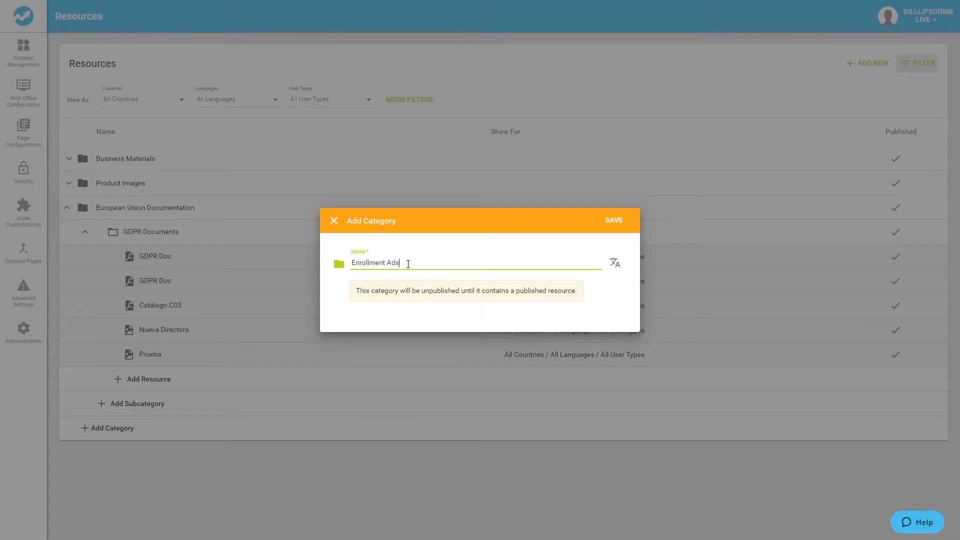
{"action": "left_click", "coordinate": [616, 267]}
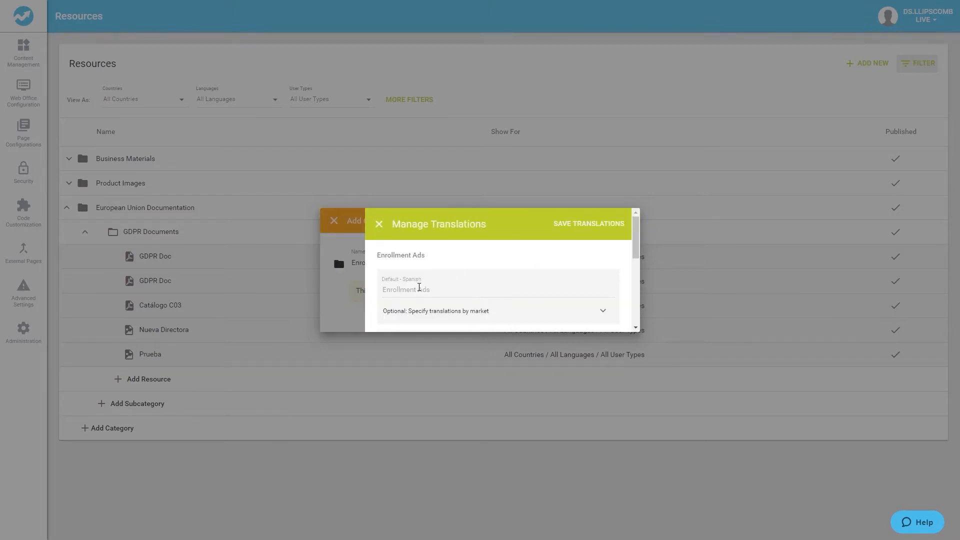
{"action": "left_click", "coordinate": [405, 293]}
{"action": "type", "text": "A"}
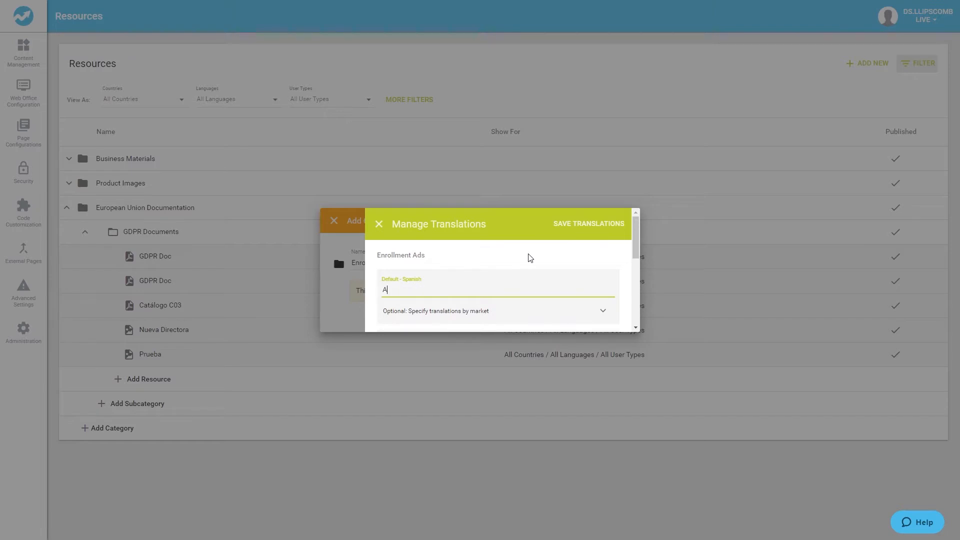
{"action": "type", "text": "nuncios de Inscripcion"}
{"action": "left_click", "coordinate": [583, 229]}
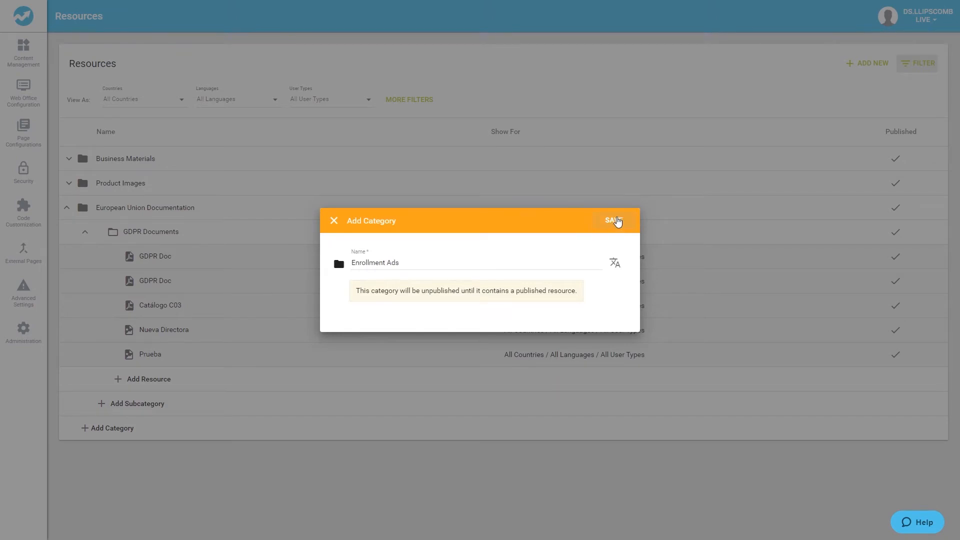
{"action": "left_click", "coordinate": [617, 220]}
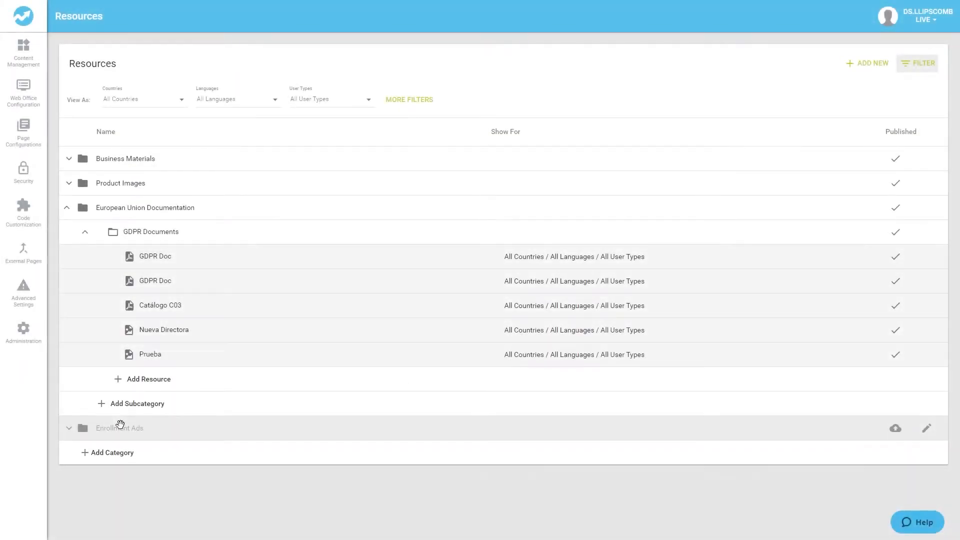
Save subcategory 'March 2020 Initiative' under Enrollment Ads and attempt to publish it
{"action": "left_click", "coordinate": [72, 431]}
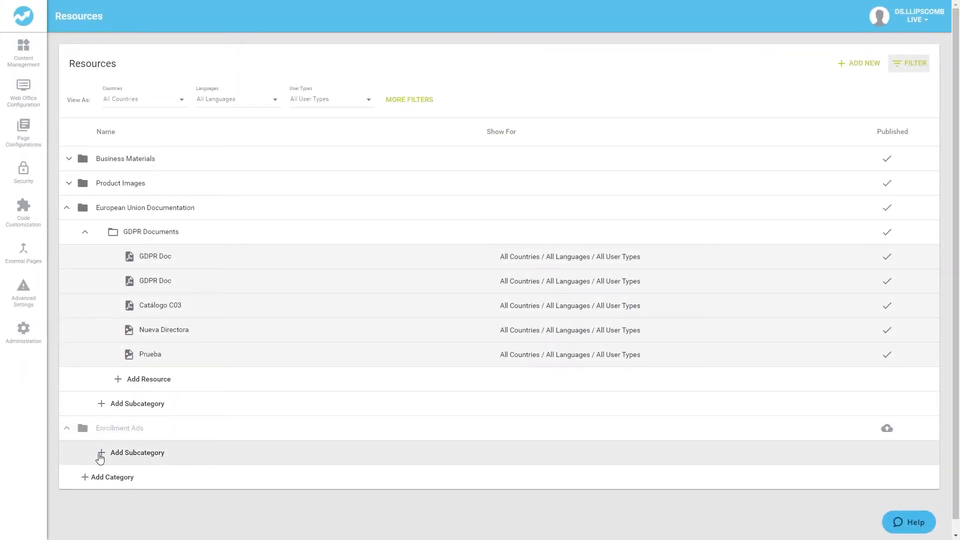
{"action": "left_click", "coordinate": [100, 457]}
{"action": "left_click", "coordinate": [385, 252]}
{"action": "type", "text": "March 2020 Initiative"}
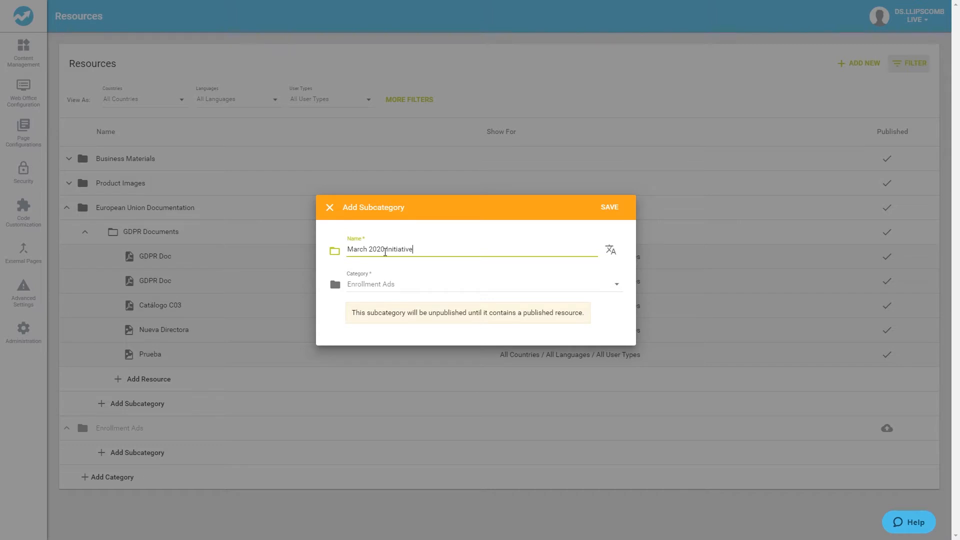
{"action": "left_click", "coordinate": [413, 284]}
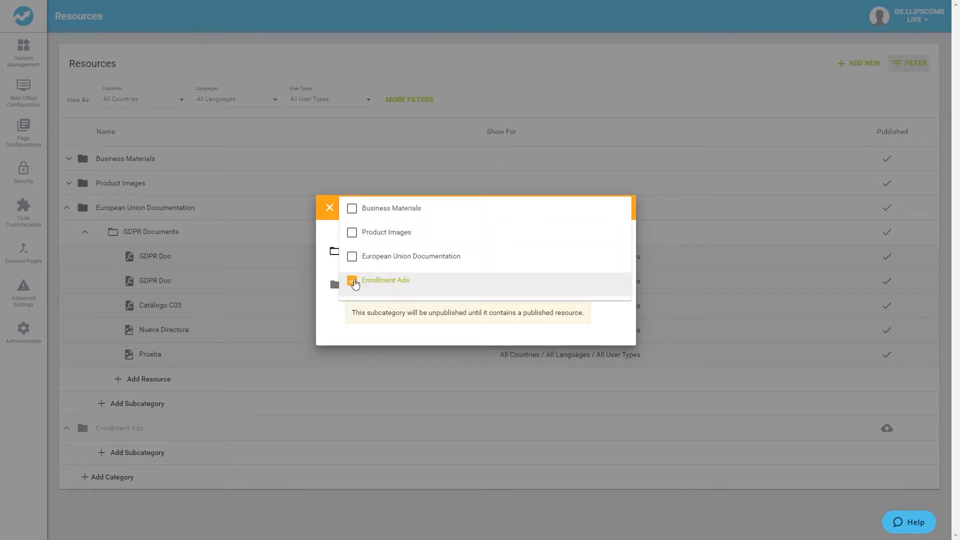
{"action": "left_click", "coordinate": [330, 337]}
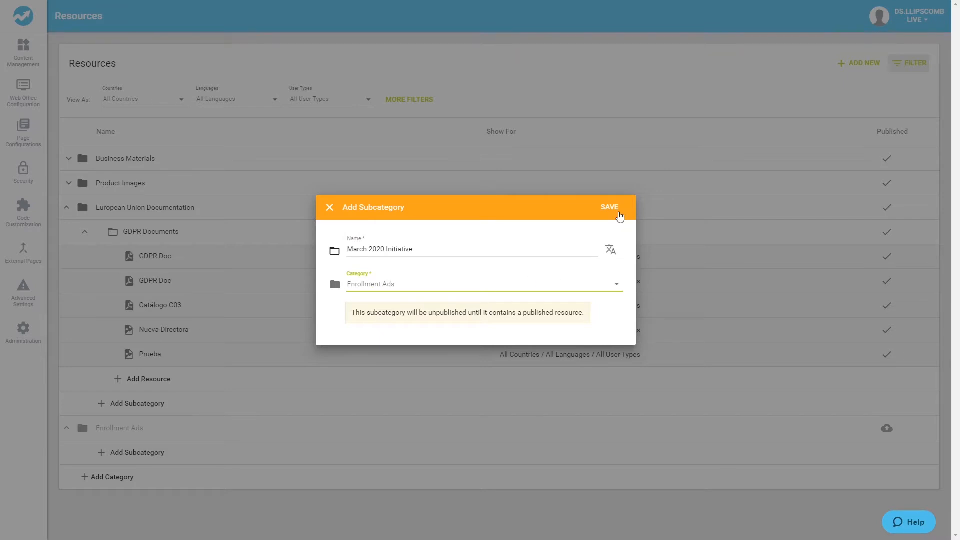
{"action": "left_click", "coordinate": [610, 207]}
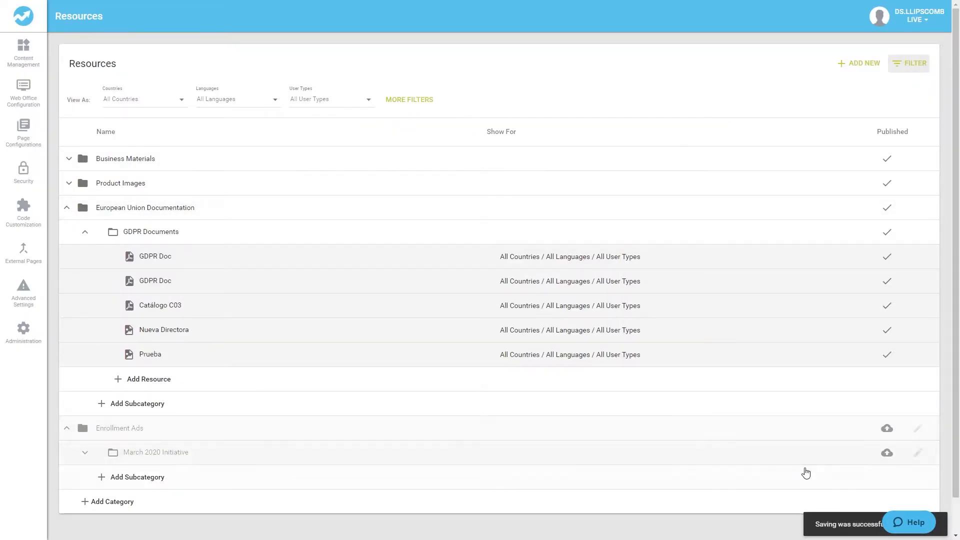
{"action": "left_click", "coordinate": [888, 455]}
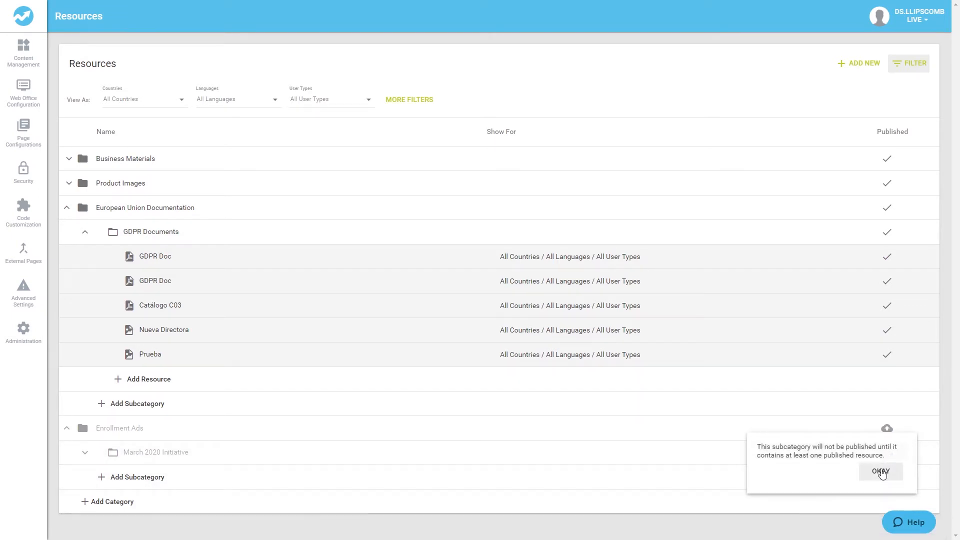
{"action": "left_click", "coordinate": [881, 472]}
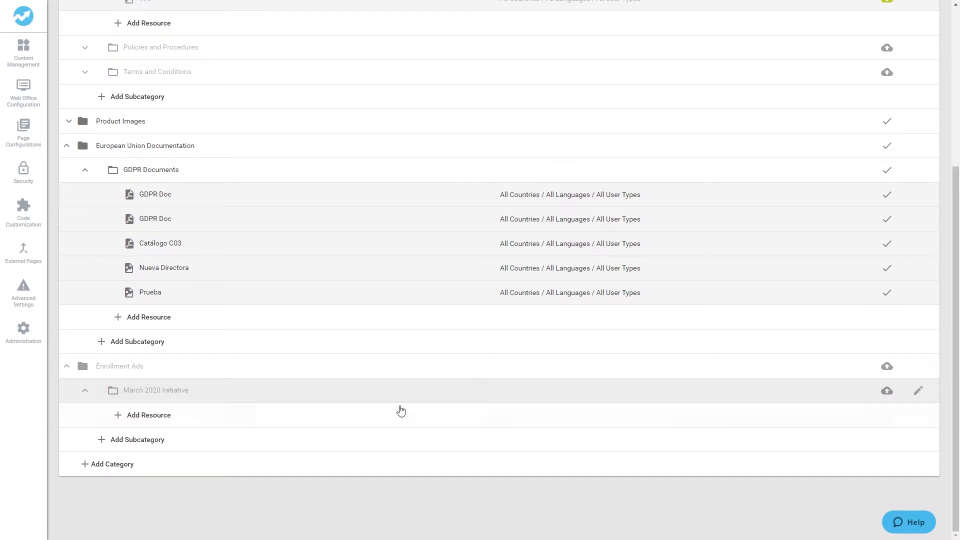
Start a resource titled 'March 2020 Initiative' with description 'This is to help you find new team members and get them excited from the get-go'
{"action": "left_click", "coordinate": [393, 421]}
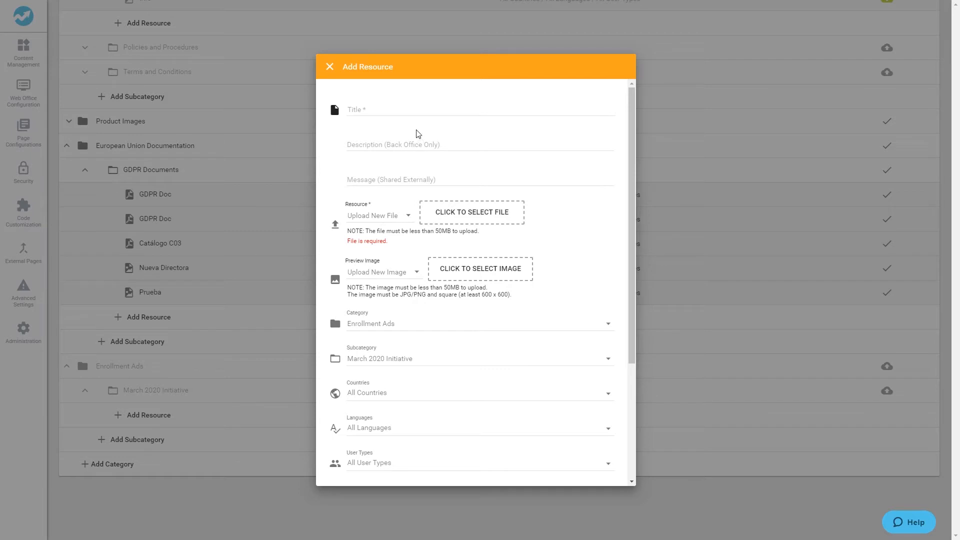
{"action": "left_click", "coordinate": [392, 112]}
{"action": "type", "text": "Mar"}
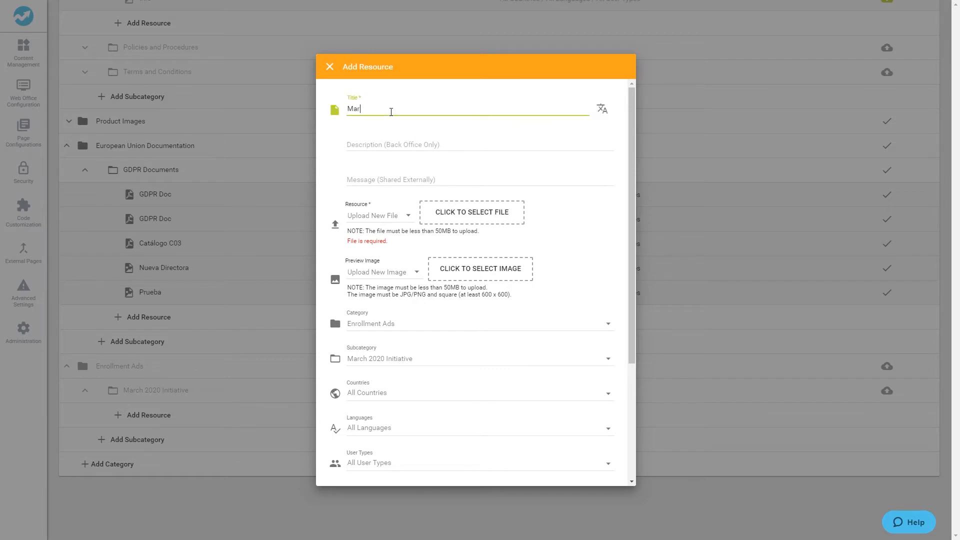
{"action": "type", "text": "ch 2020 Initiative"}
{"action": "left_click", "coordinate": [400, 143]}
{"action": "type", "text": "This i"}
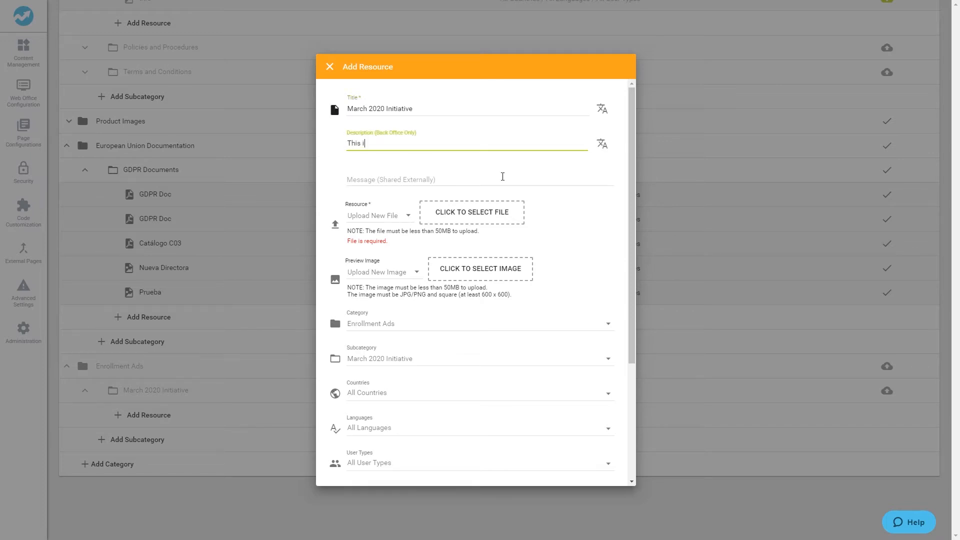
{"action": "type", "text": "s to help you find new team members and get them excited from the get-go."}
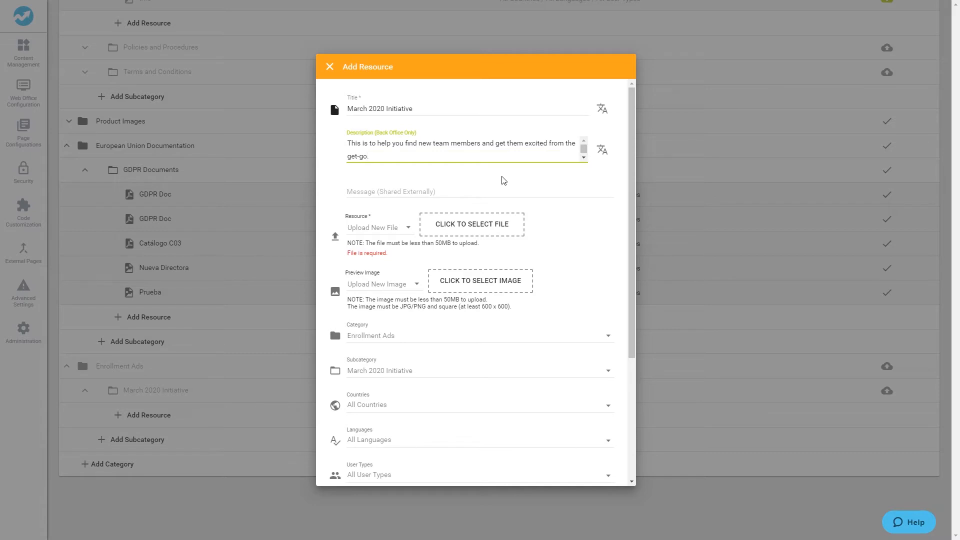
{"action": "left_click", "coordinate": [503, 180]}
Enter the shared message 'Needing more cash, but not sure where to find it? Check this out!'
{"action": "left_click", "coordinate": [348, 191]}
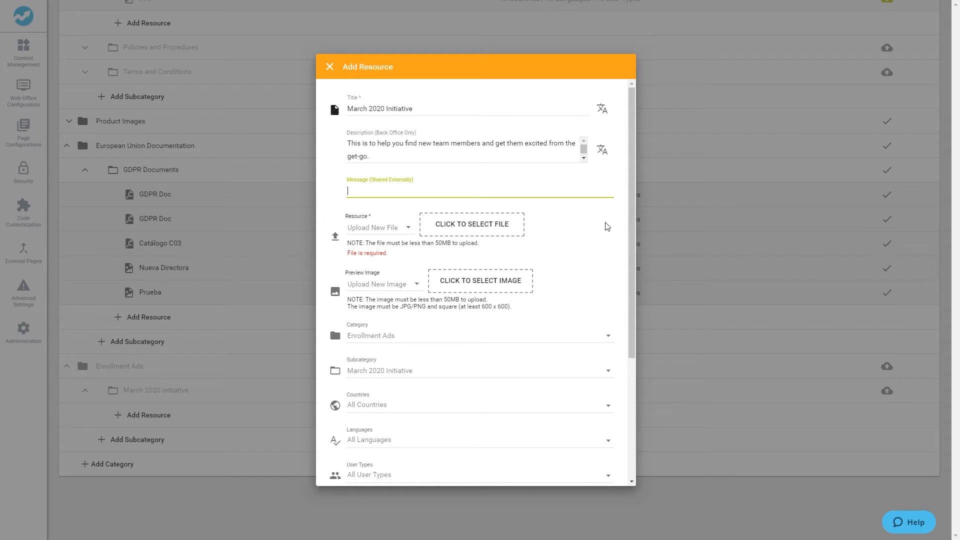
{"action": "type", "text": "Needing more cash, but not sure where to find it? Check this out!"}
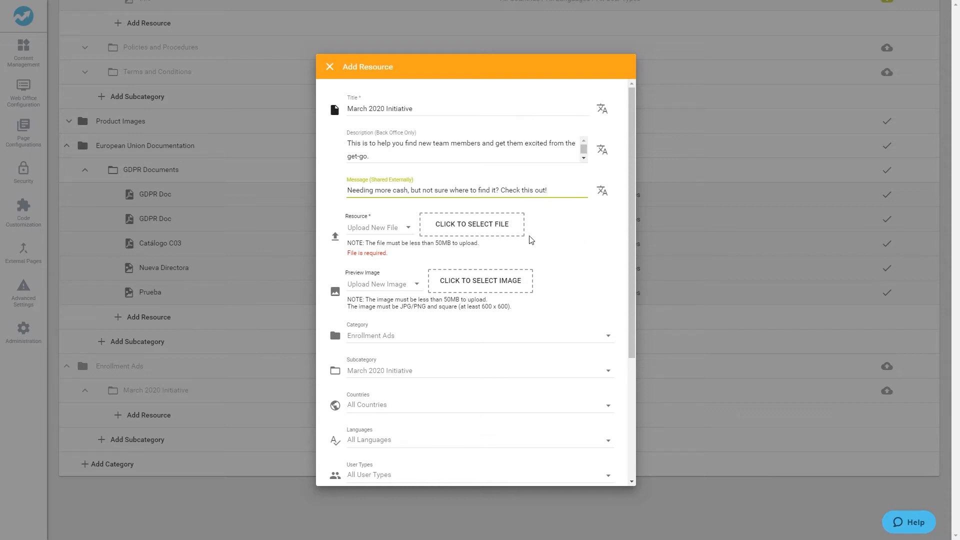
{"action": "left_click", "coordinate": [471, 227]}
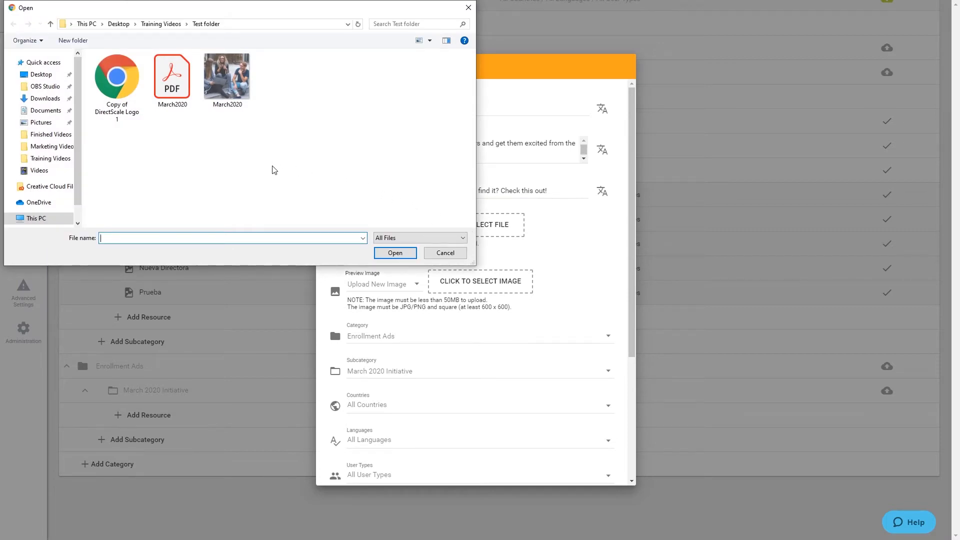
Attach March2020.pdf as the resource file, remove it, and attach it again
{"action": "left_click", "coordinate": [170, 92]}
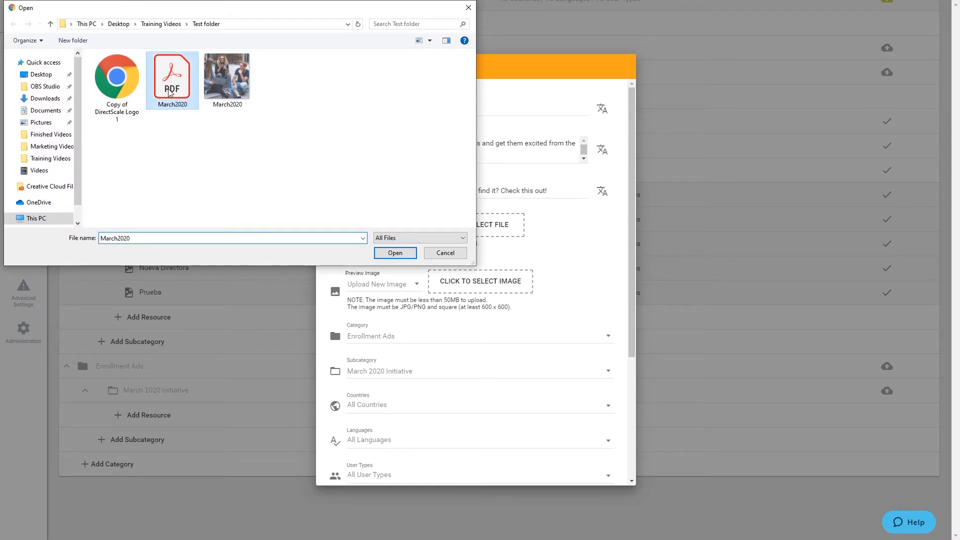
{"action": "left_click", "coordinate": [395, 253]}
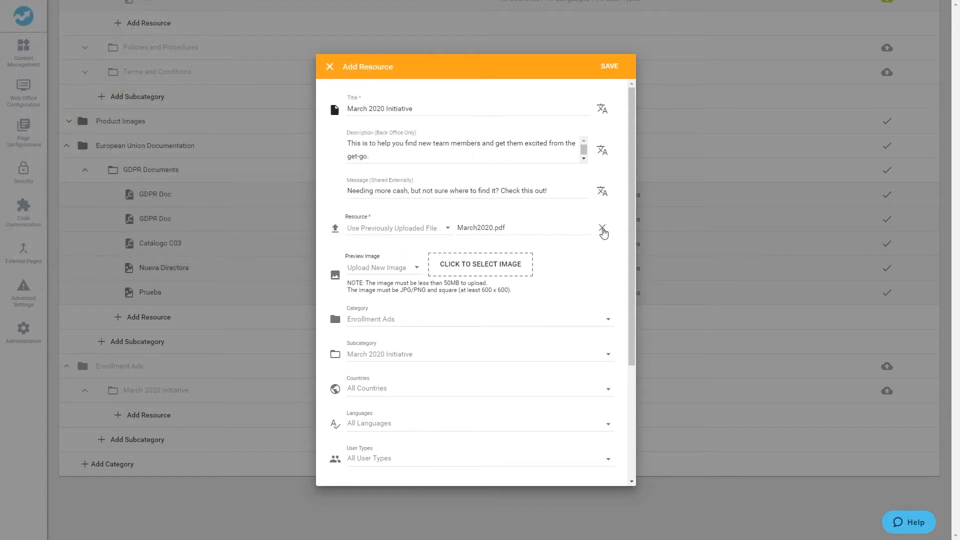
{"action": "left_click", "coordinate": [602, 228]}
{"action": "left_click", "coordinate": [499, 233]}
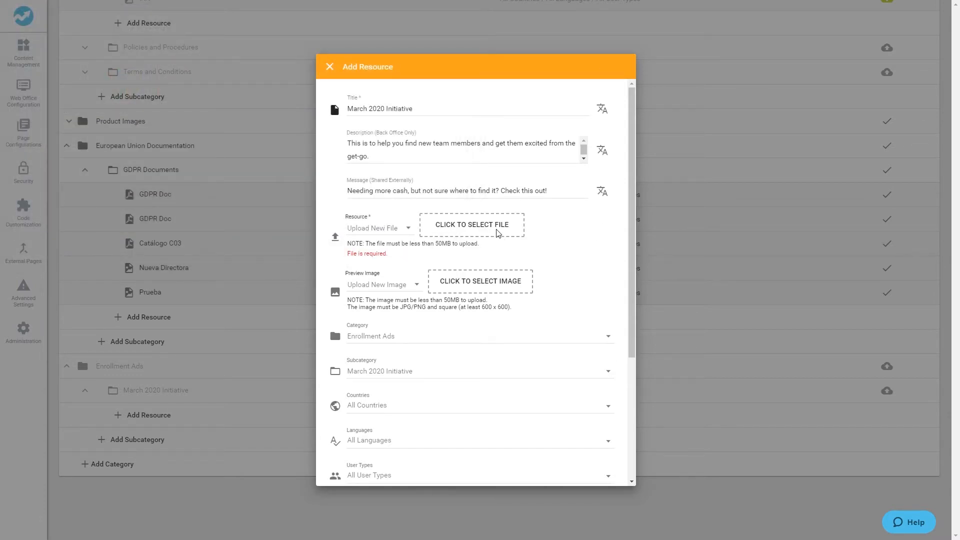
{"action": "left_click_drag", "start_coordinate": [172, 80], "coordinate": [495, 226]}
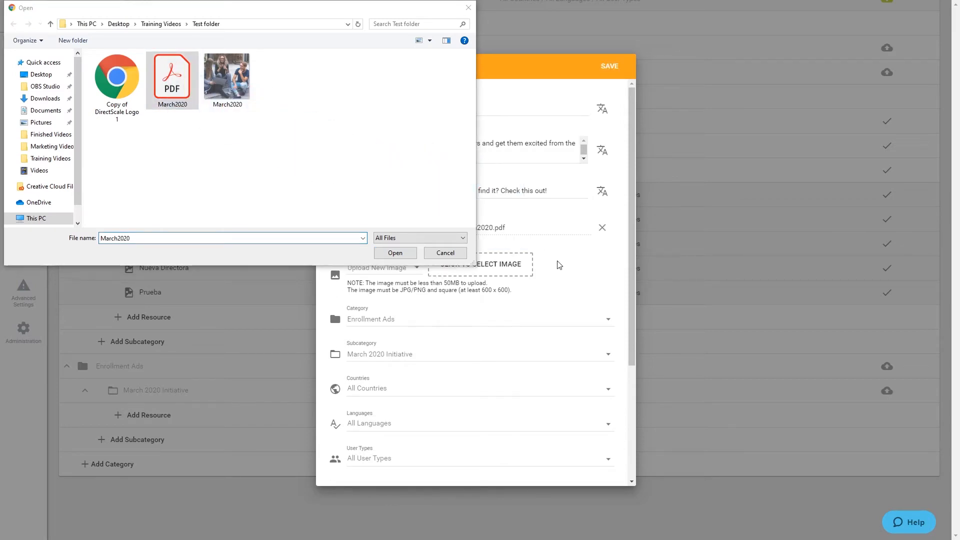
Switch the resource source to Enter File URL
{"action": "left_click", "coordinate": [460, 257]}
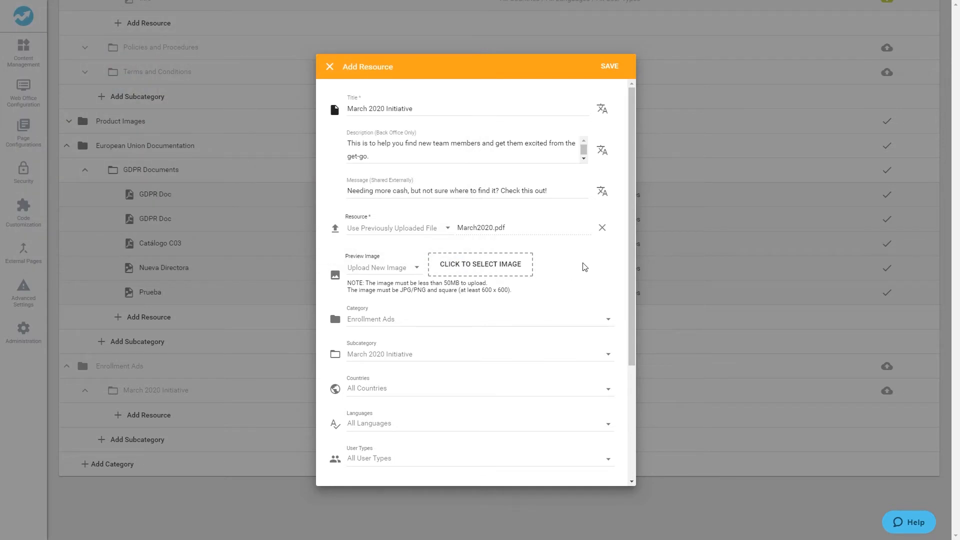
{"action": "left_click", "coordinate": [442, 234]}
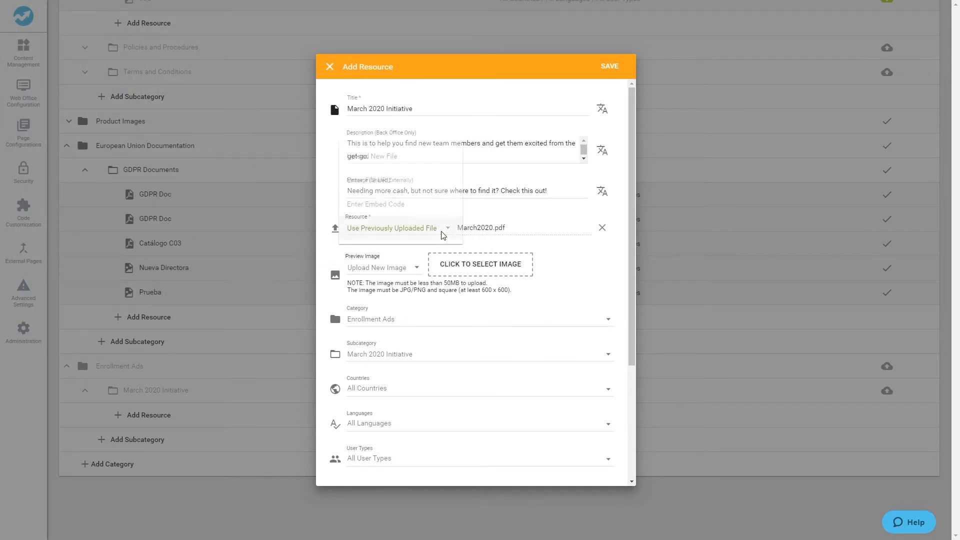
{"action": "left_click", "coordinate": [430, 191]}
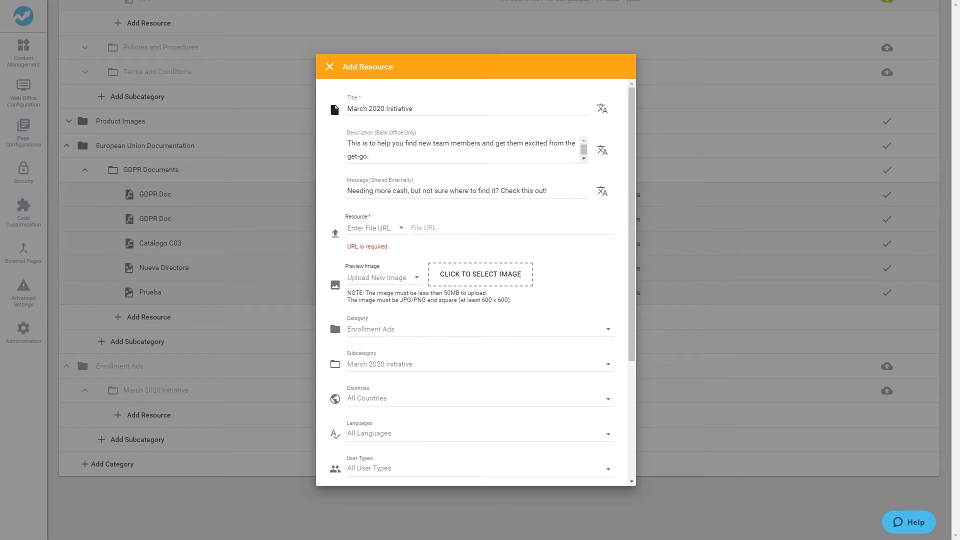
{"action": "left_click", "coordinate": [463, 230]}
{"action": "type", "text": "https://www.directscale.com/the-world-is-gigging-out-should-you/"}
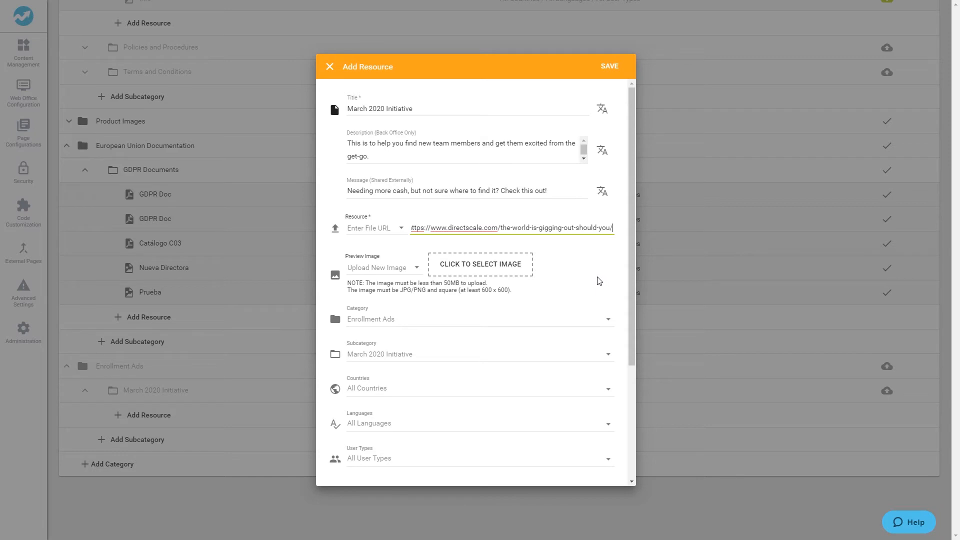
{"action": "left_click", "coordinate": [403, 235]}
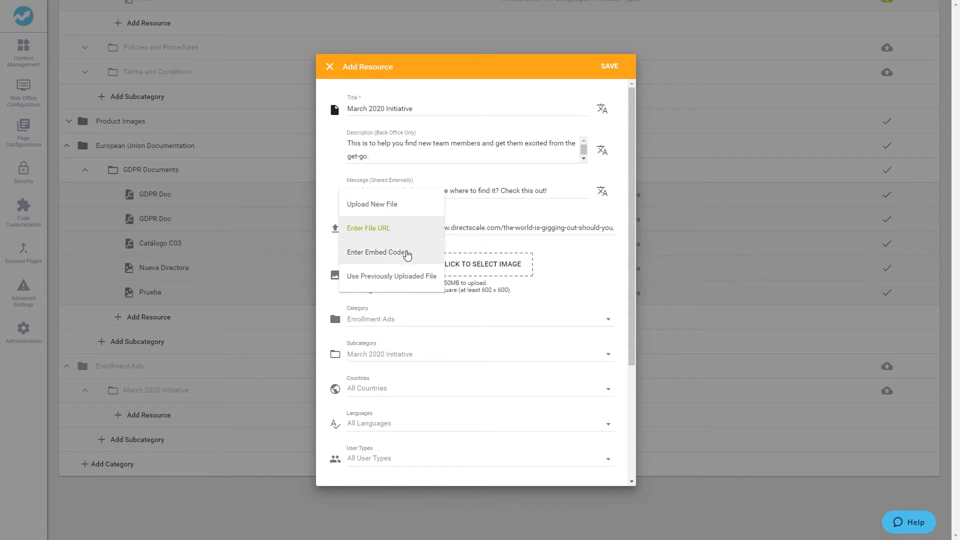
{"action": "left_click", "coordinate": [400, 251]}
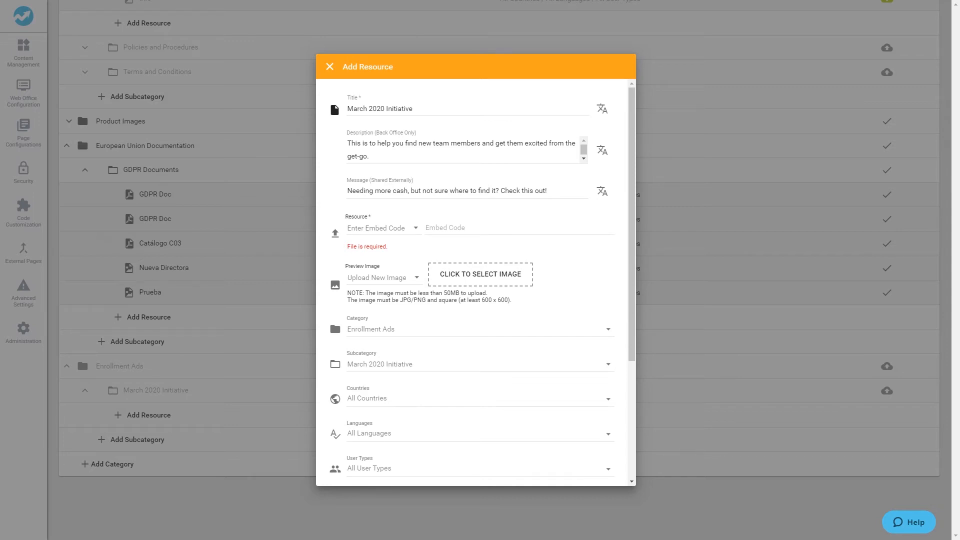
{"action": "left_click", "coordinate": [447, 231]}
{"action": "right_click", "coordinate": [447, 231]}
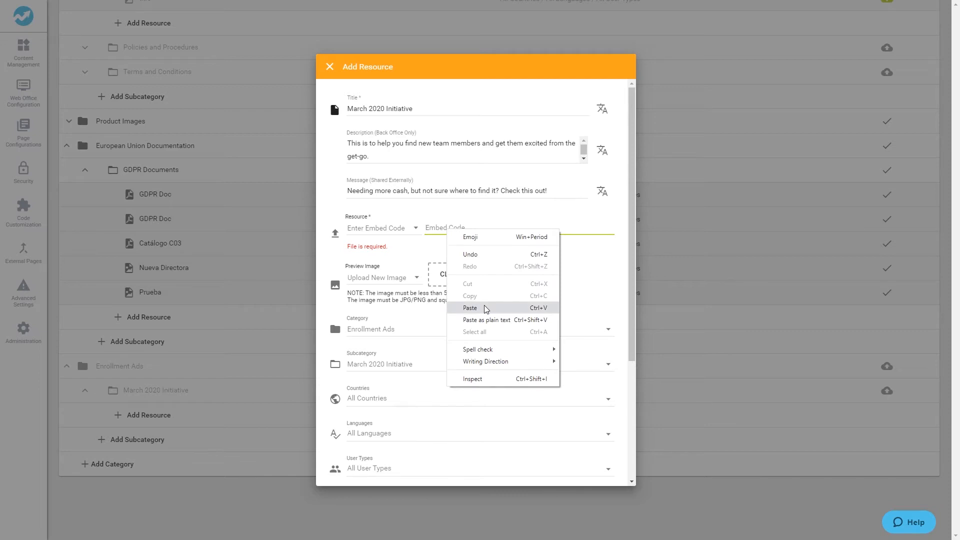
{"action": "left_click", "coordinate": [470, 308]}
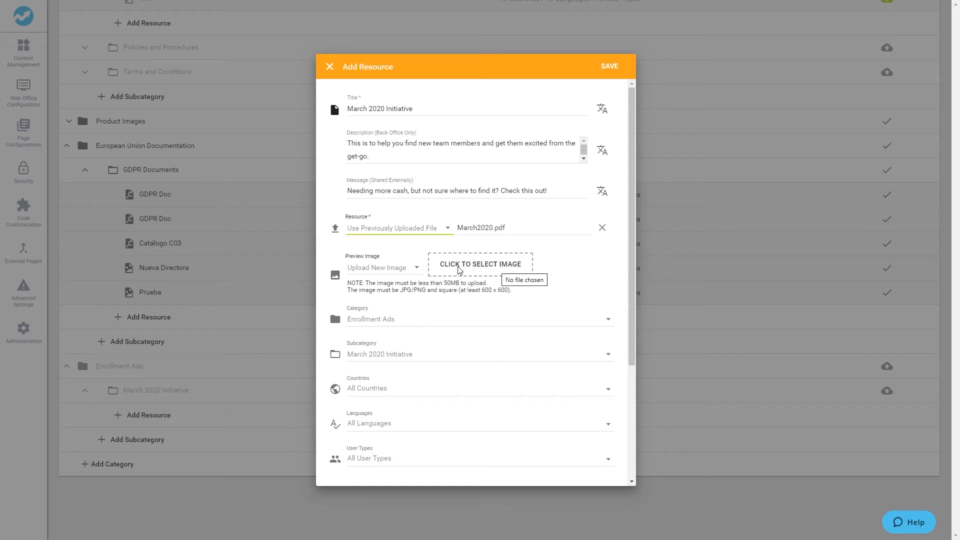
Keep Preview Image on Upload New Image and drop in the March2020 photo
{"action": "left_click", "coordinate": [417, 269]}
{"action": "left_click", "coordinate": [412, 294]}
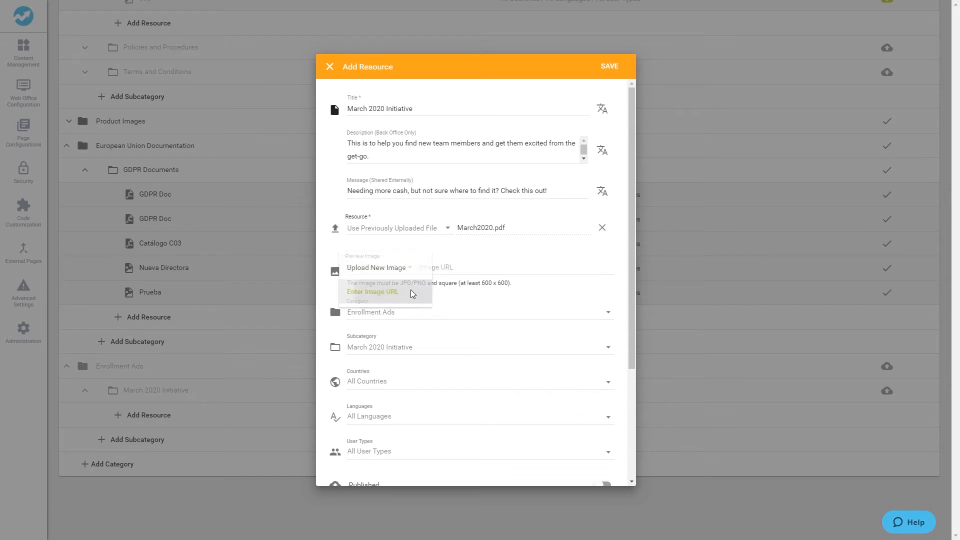
{"action": "left_click", "coordinate": [408, 269]}
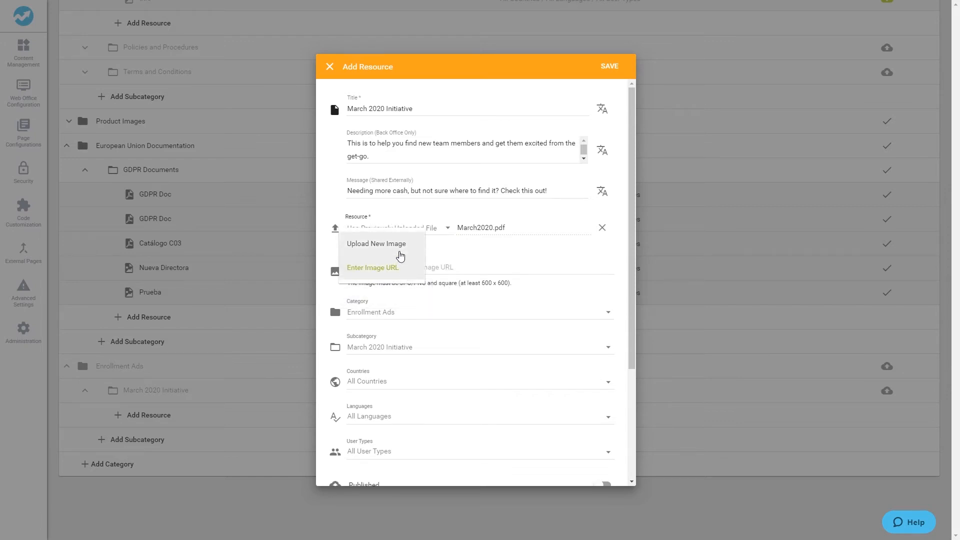
{"action": "left_click", "coordinate": [395, 243]}
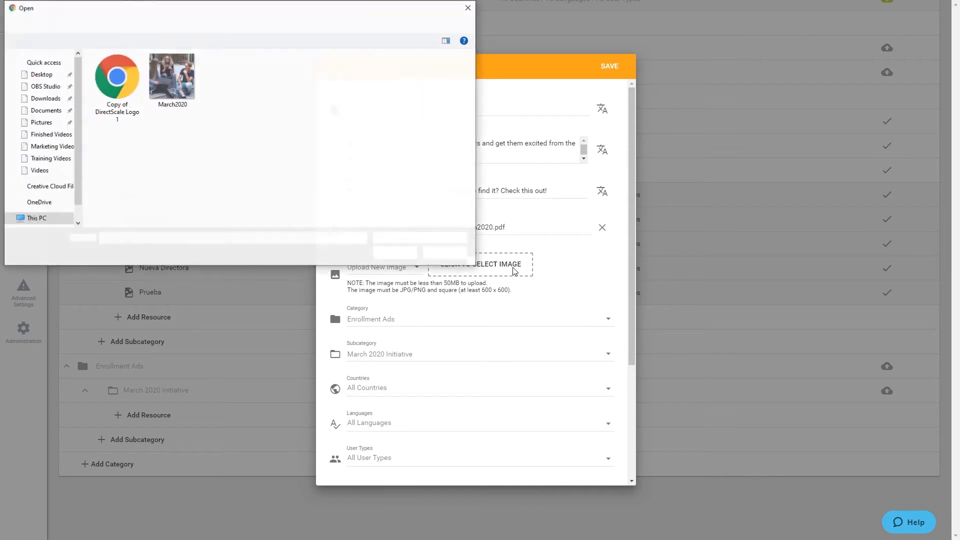
{"action": "left_click", "coordinate": [183, 93]}
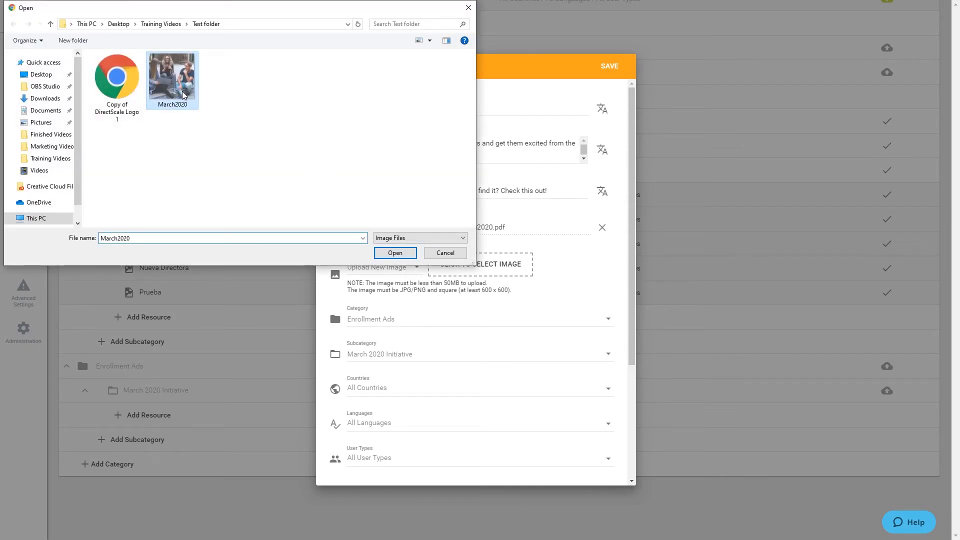
{"action": "left_click_drag", "start_coordinate": [179, 98], "coordinate": [509, 274]}
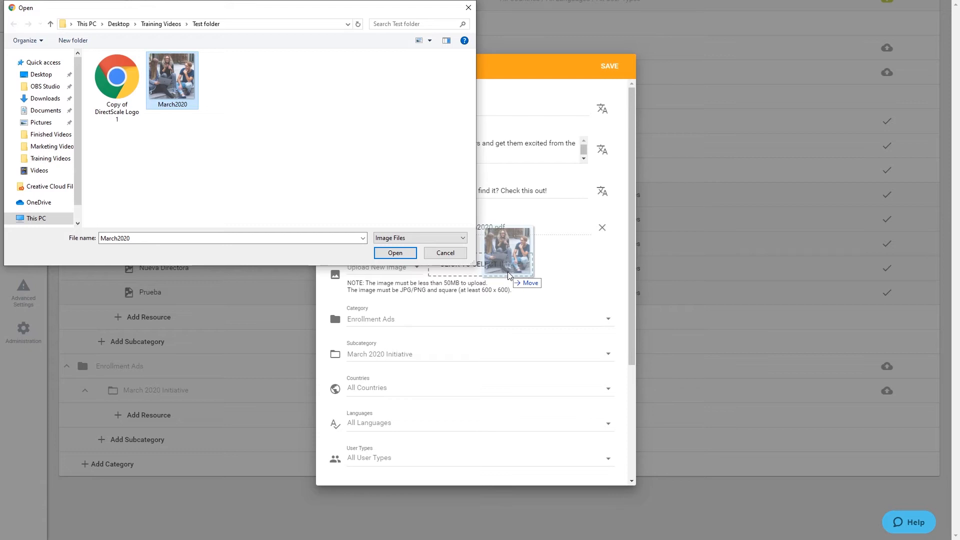
{"action": "left_click_drag", "start_coordinate": [509, 274], "coordinate": [508, 274]}
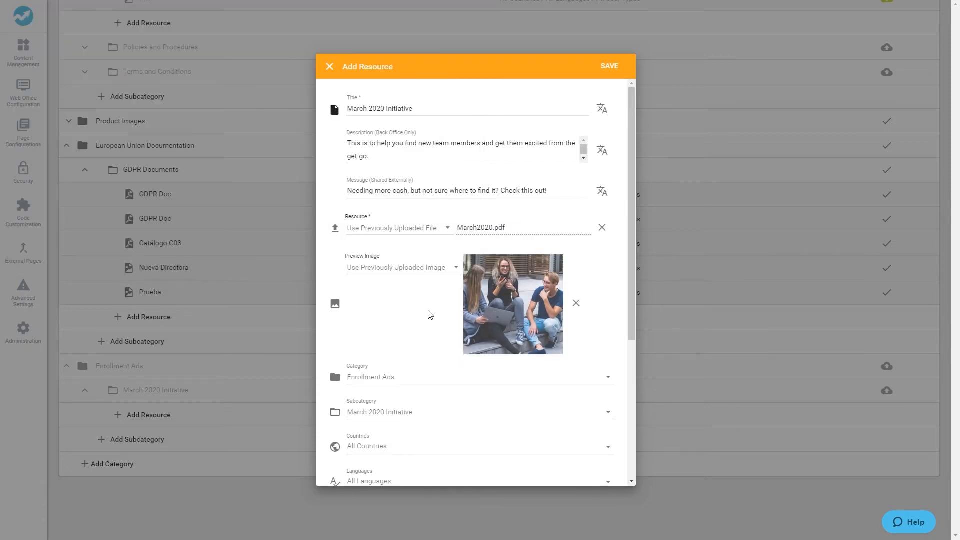
Confirm Enrollment Ads as the category and March 2020 Initiative as the subcategory
{"action": "scroll", "coordinate": [429, 315], "scroll_direction": "down", "scroll_amount": 1}
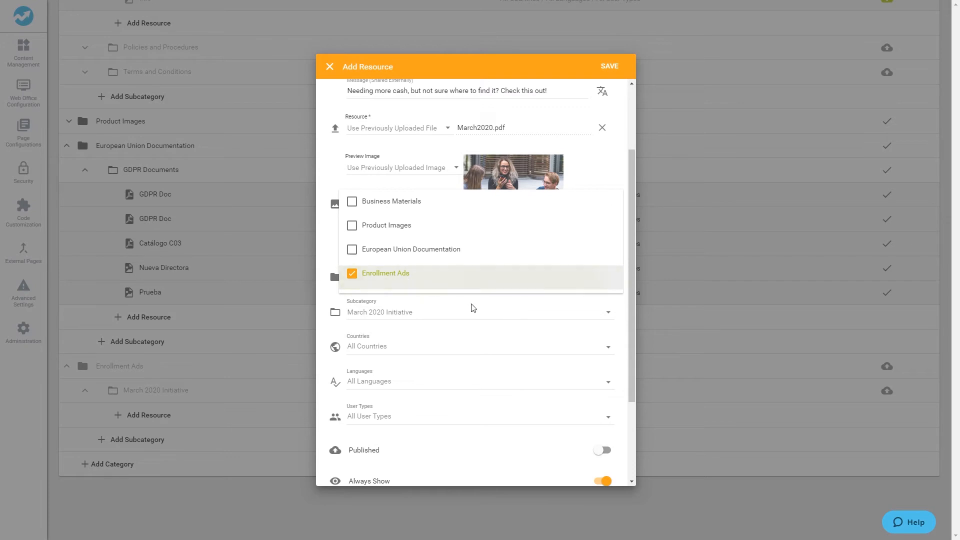
{"action": "left_click", "coordinate": [480, 316]}
{"action": "left_click", "coordinate": [480, 315]}
{"action": "left_click", "coordinate": [513, 299]}
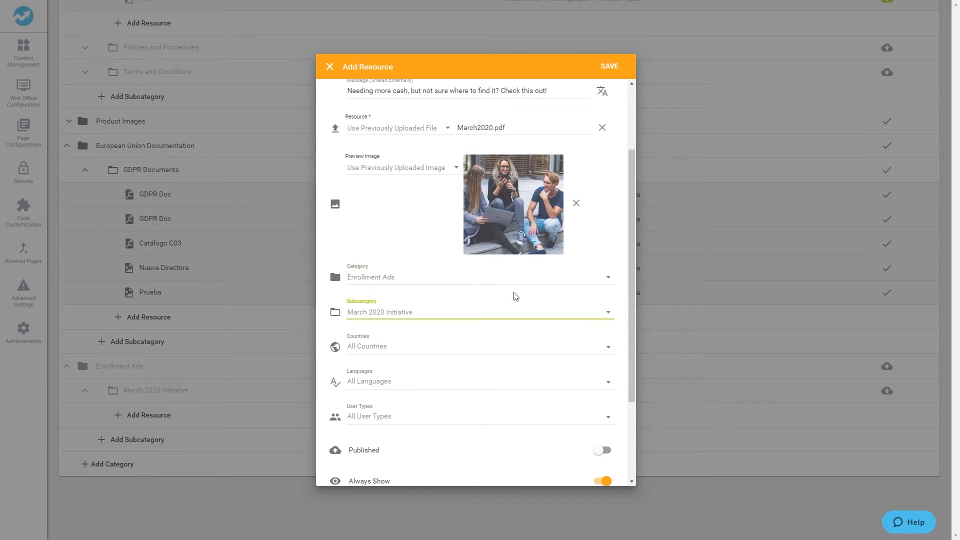
Review the Countries and Languages lists, leaving All Countries and All Languages selected
{"action": "scroll", "coordinate": [515, 297], "scroll_direction": "down", "scroll_amount": 3}
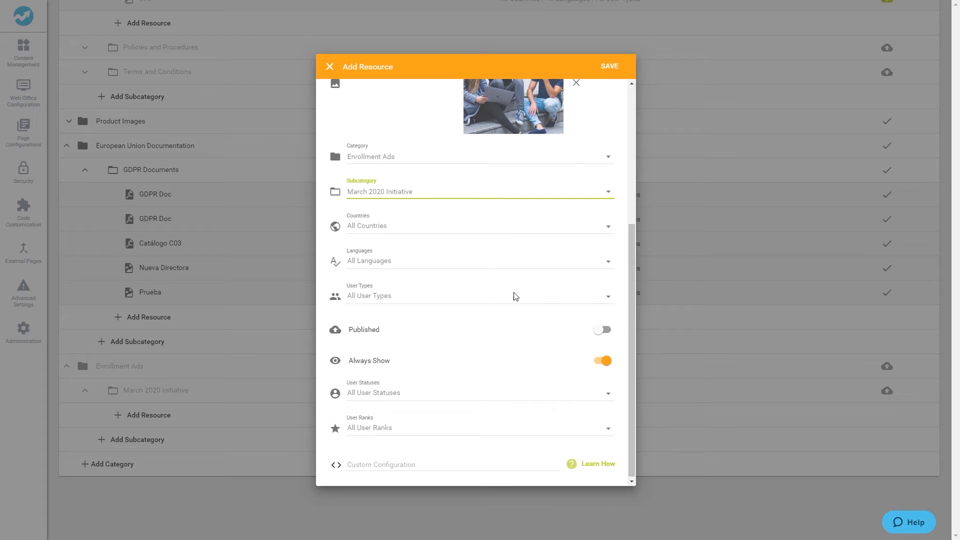
{"action": "left_click", "coordinate": [373, 227]}
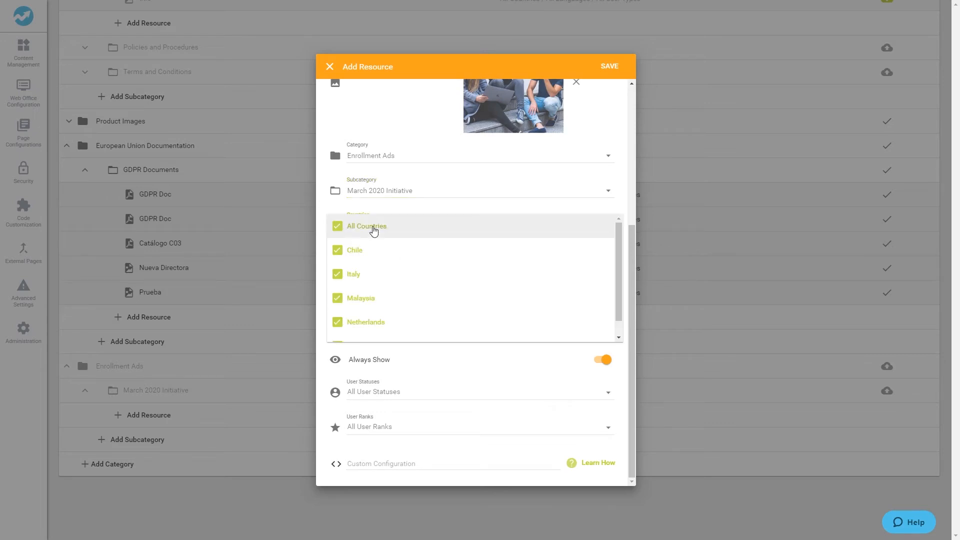
{"action": "left_click", "coordinate": [342, 227]}
{"action": "left_click", "coordinate": [341, 227]}
{"action": "left_click", "coordinate": [504, 266]}
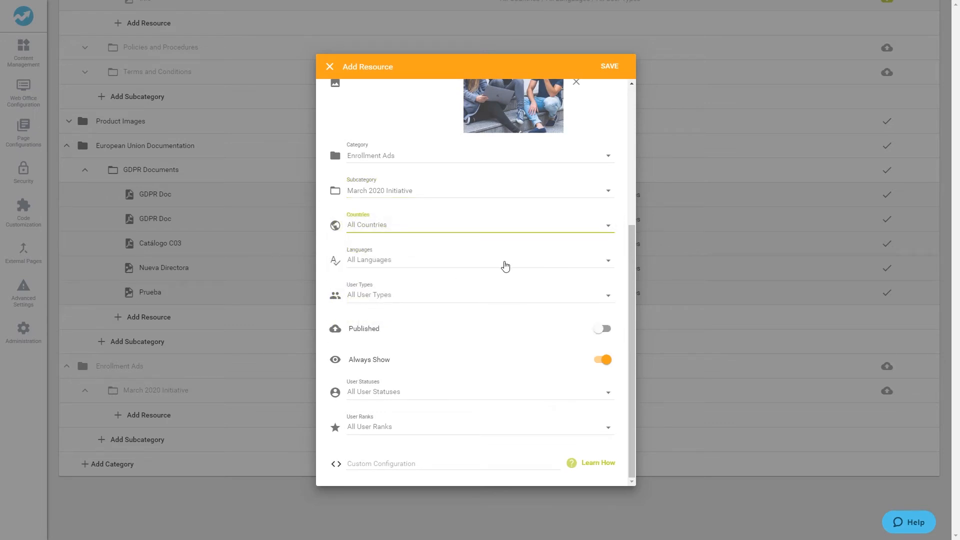
{"action": "left_click", "coordinate": [501, 263]}
{"action": "left_click", "coordinate": [339, 263]}
{"action": "left_click", "coordinate": [339, 289]}
{"action": "left_click", "coordinate": [339, 311]}
{"action": "left_click", "coordinate": [339, 330]}
{"action": "left_click", "coordinate": [343, 262]}
{"action": "left_click", "coordinate": [383, 239]}
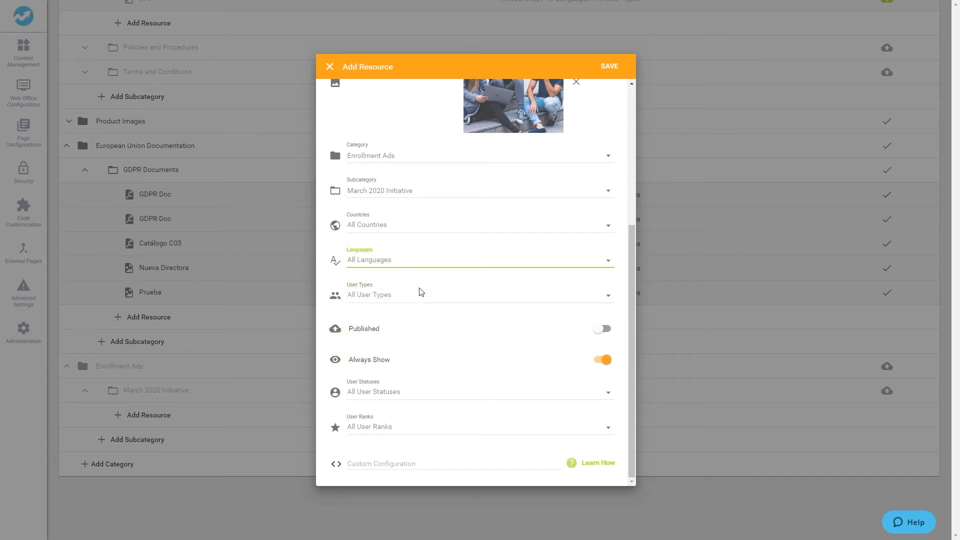
Tick Distributor, Retail and Preferred user types, and keep All User Statuses selected
{"action": "left_click", "coordinate": [437, 299]}
{"action": "left_click", "coordinate": [338, 297]}
{"action": "left_click", "coordinate": [338, 320]}
{"action": "left_click", "coordinate": [337, 344]}
{"action": "left_click", "coordinate": [337, 368]}
{"action": "left_click", "coordinate": [518, 262]}
{"action": "left_click", "coordinate": [568, 401]}
{"action": "left_click", "coordinate": [338, 393]}
{"action": "left_click", "coordinate": [338, 441]}
{"action": "left_click", "coordinate": [338, 393]}
{"action": "left_click", "coordinate": [500, 400]}
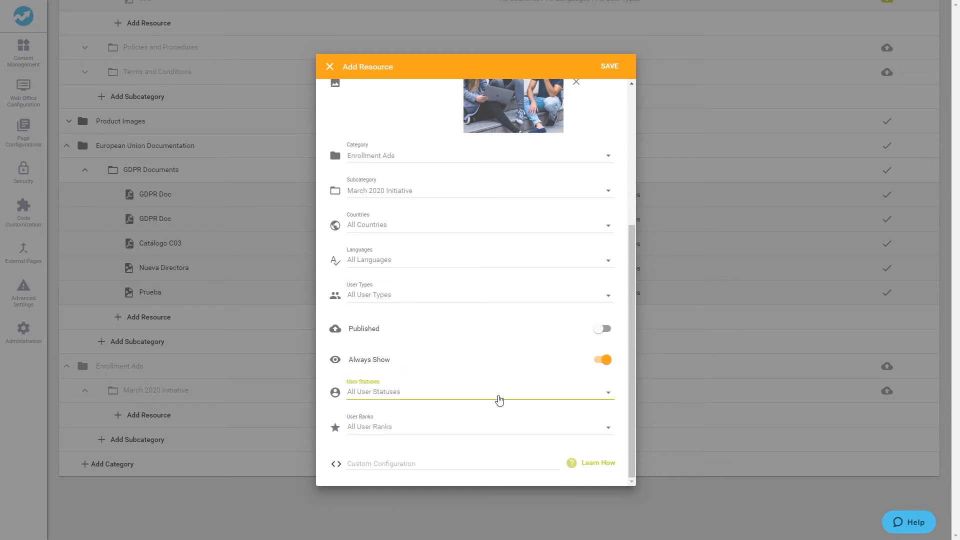
Keep All User Ranks selected and turn Always Show off
{"action": "left_click", "coordinate": [472, 426]}
{"action": "left_click", "coordinate": [338, 422]}
{"action": "left_click", "coordinate": [337, 469]}
{"action": "left_click", "coordinate": [336, 494]}
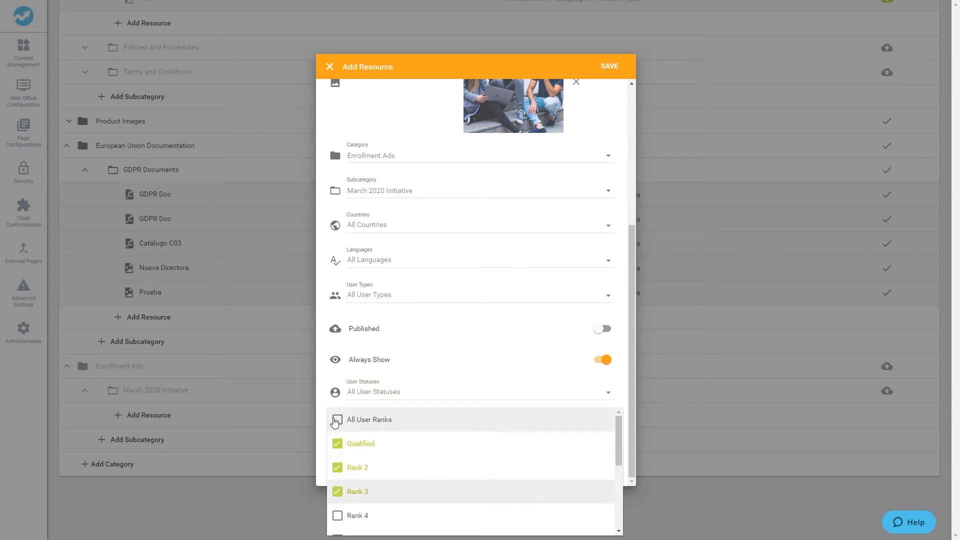
{"action": "left_click", "coordinate": [336, 421]}
{"action": "left_click", "coordinate": [467, 345]}
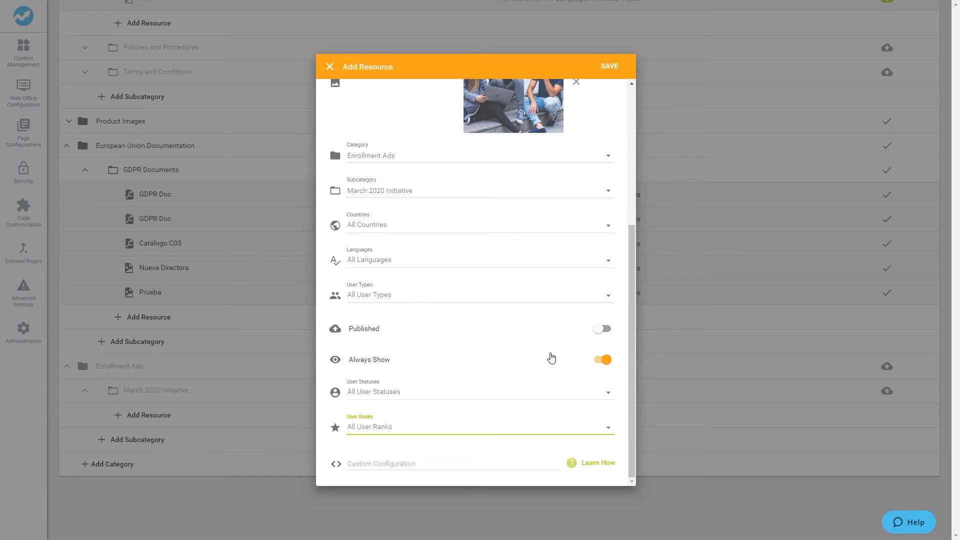
{"action": "left_click", "coordinate": [605, 360]}
Add start and end dates, switch on Always Show, and leave the resource unpublished
{"action": "left_click", "coordinate": [388, 387]}
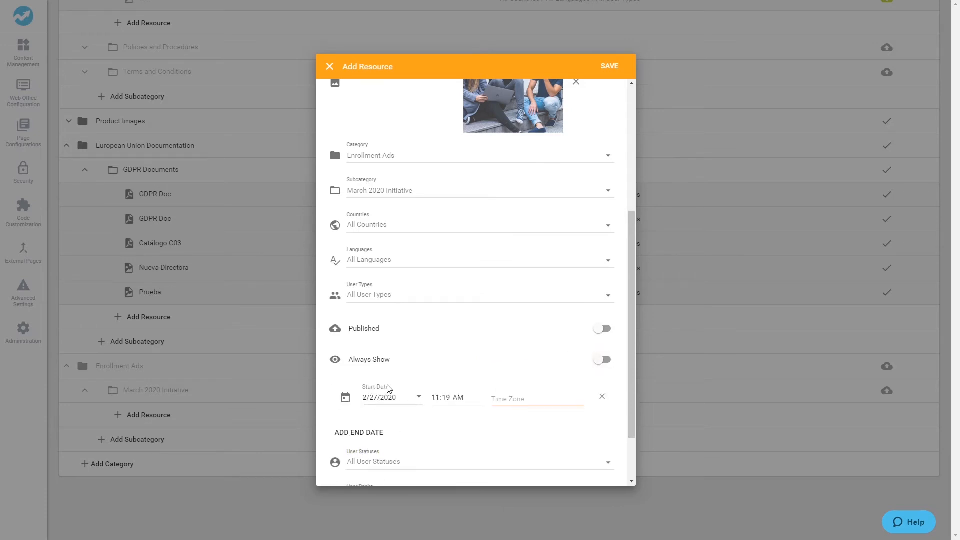
{"action": "left_click", "coordinate": [391, 433]}
{"action": "left_click", "coordinate": [603, 360]}
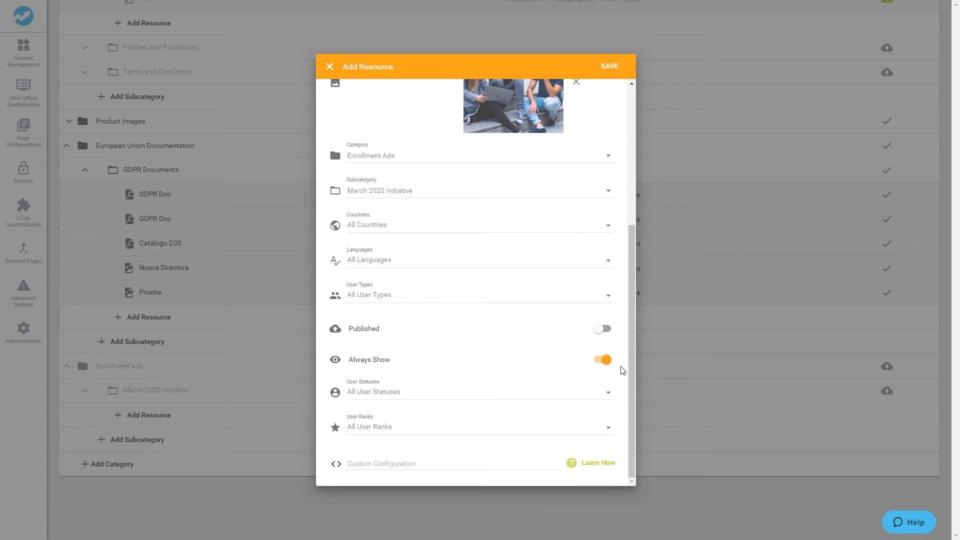
{"action": "left_click", "coordinate": [601, 328]}
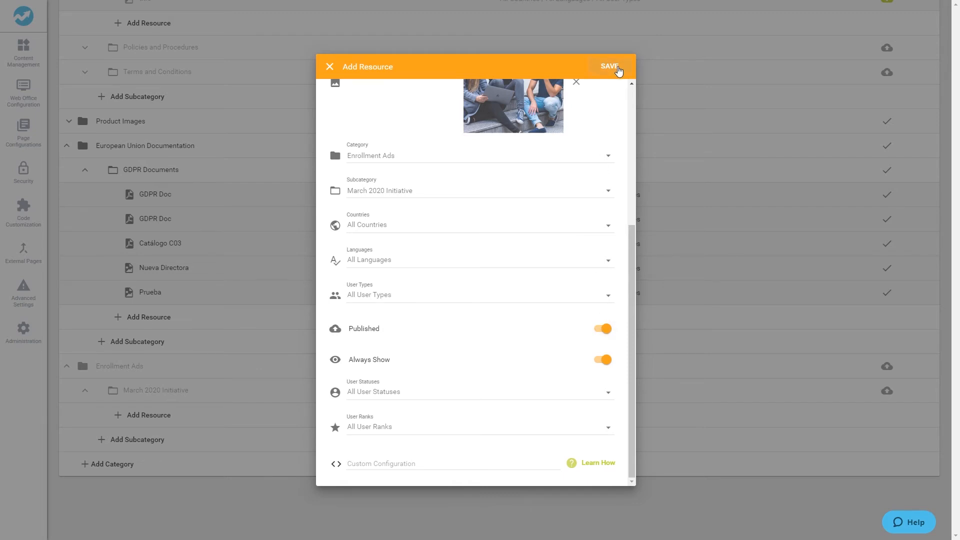
{"action": "left_click", "coordinate": [603, 330]}
Save and publish the March Initiative 2020 resource, then move Enrollment Ads higher in the category list
{"action": "left_click", "coordinate": [610, 70]}
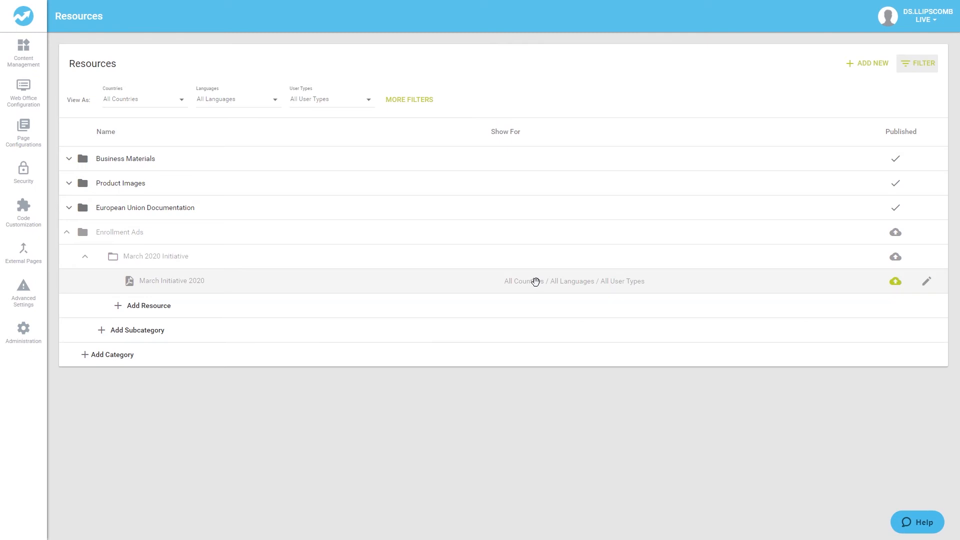
{"action": "left_click", "coordinate": [890, 284]}
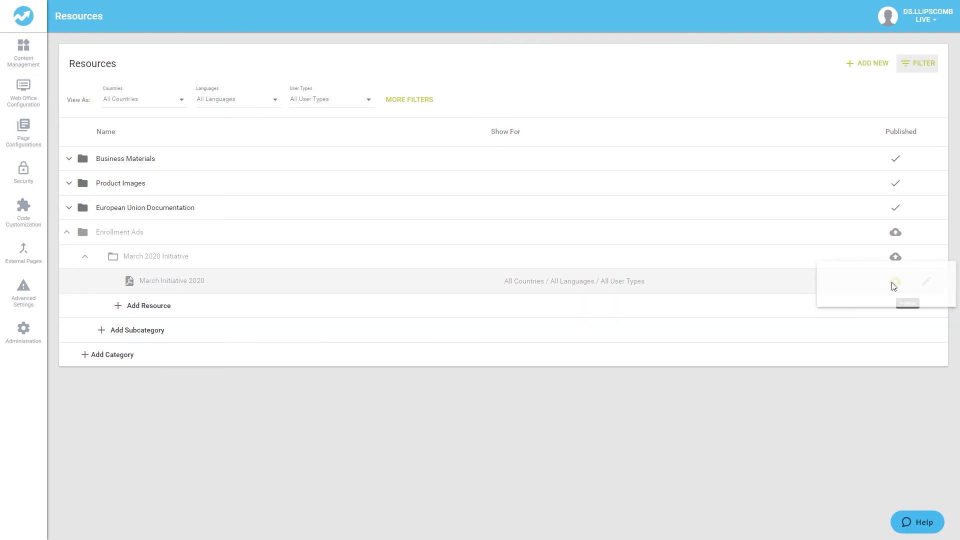
{"action": "left_click", "coordinate": [915, 290]}
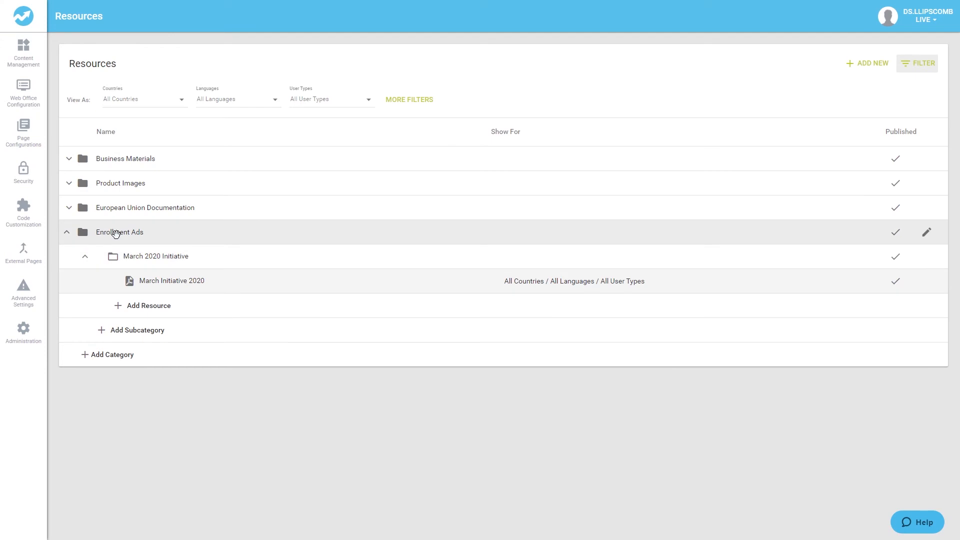
{"action": "left_click_drag", "start_coordinate": [115, 233], "coordinate": [117, 339]}
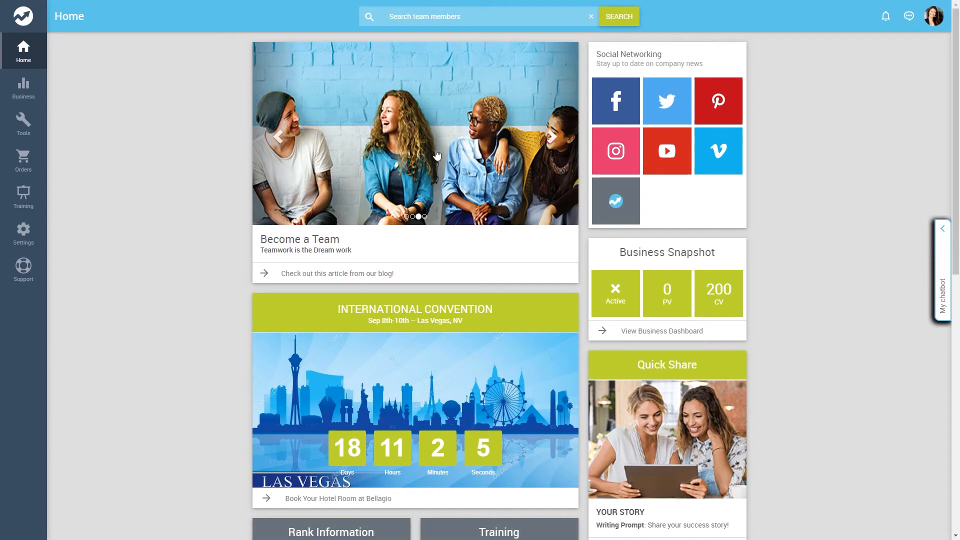
In Tools > Documents & Media, browse Enrollment Ads > March 2020 Initiative and open the March Initiative 2020 document
{"action": "left_click", "coordinate": [28, 128]}
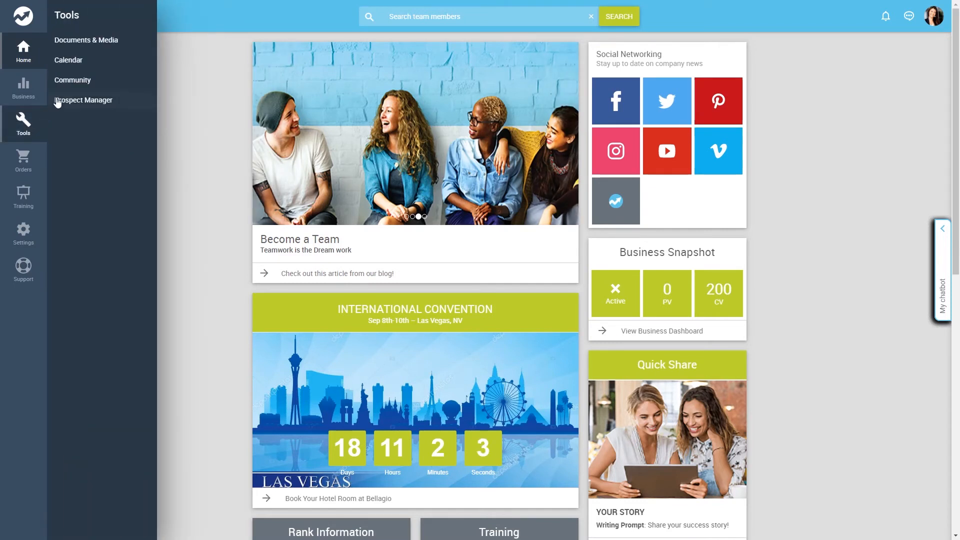
{"action": "left_click", "coordinate": [81, 45]}
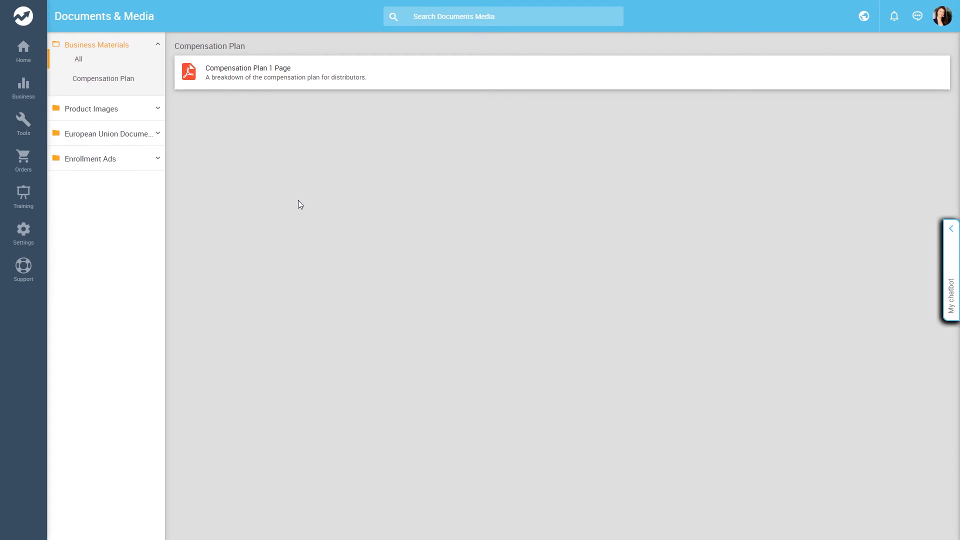
{"action": "left_click", "coordinate": [154, 120]}
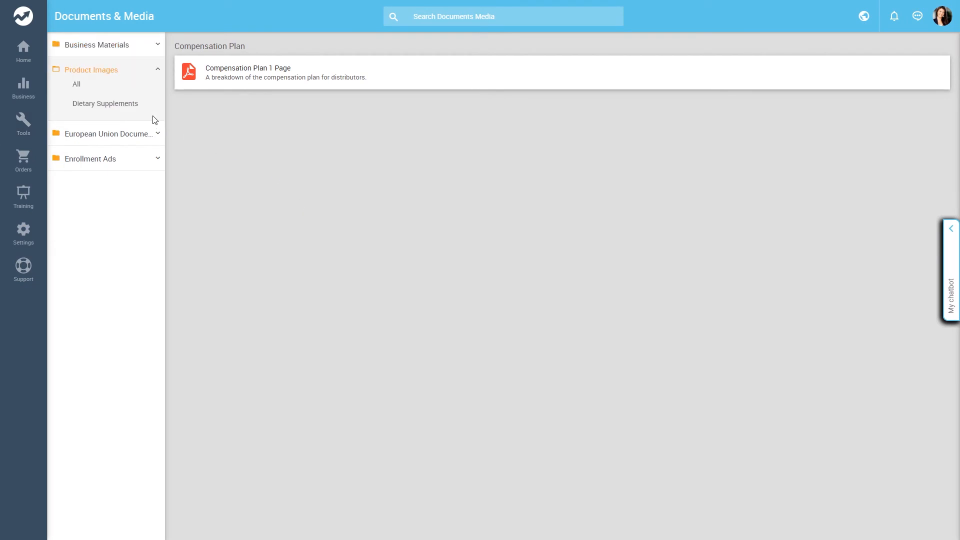
{"action": "left_click", "coordinate": [157, 133]}
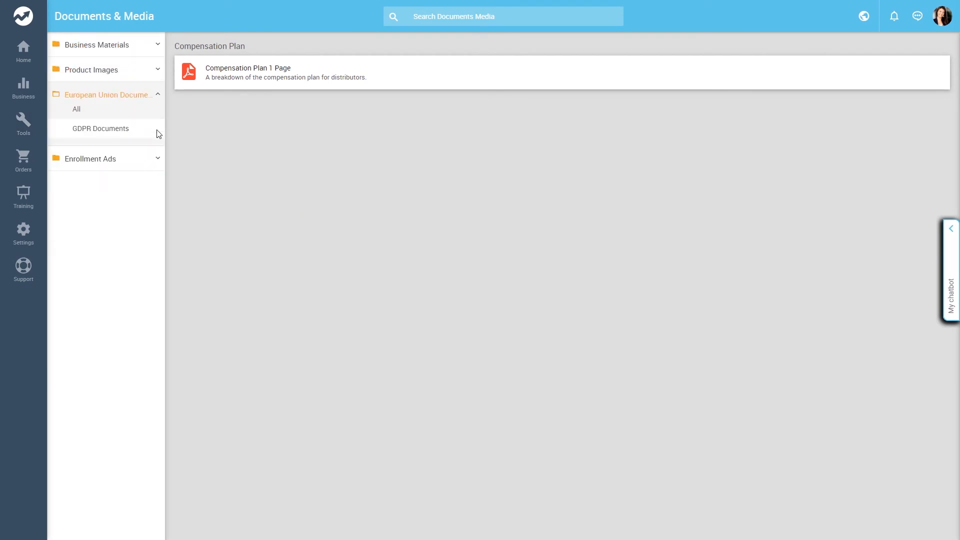
{"action": "left_click", "coordinate": [157, 160]}
{"action": "left_click", "coordinate": [99, 155]}
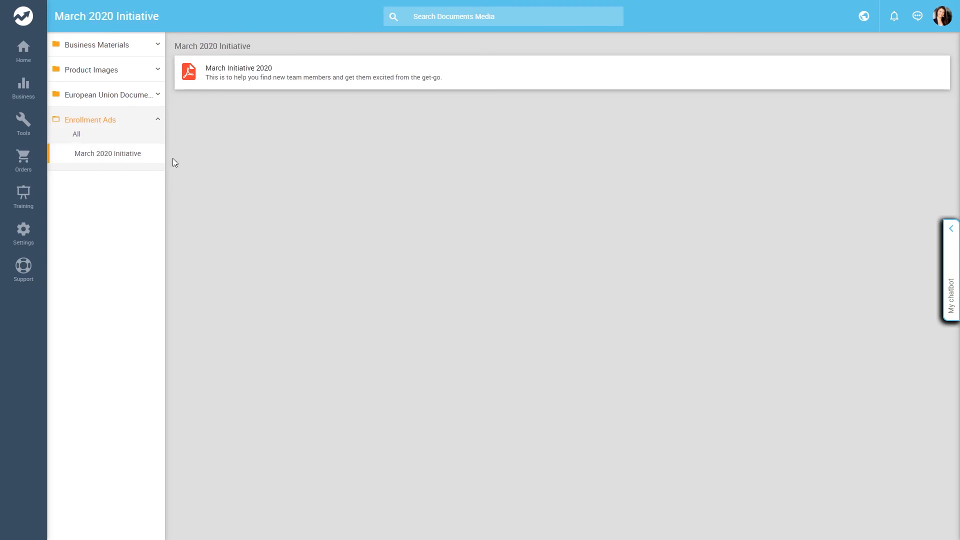
{"action": "left_click", "coordinate": [313, 80]}
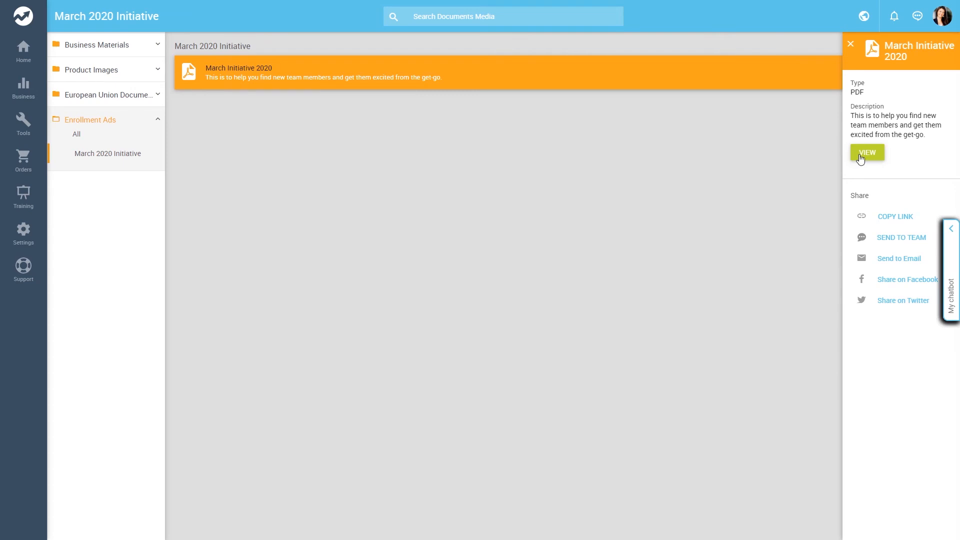
View the PDF, copy its share link, and load that link in the browser
{"action": "left_click", "coordinate": [861, 155]}
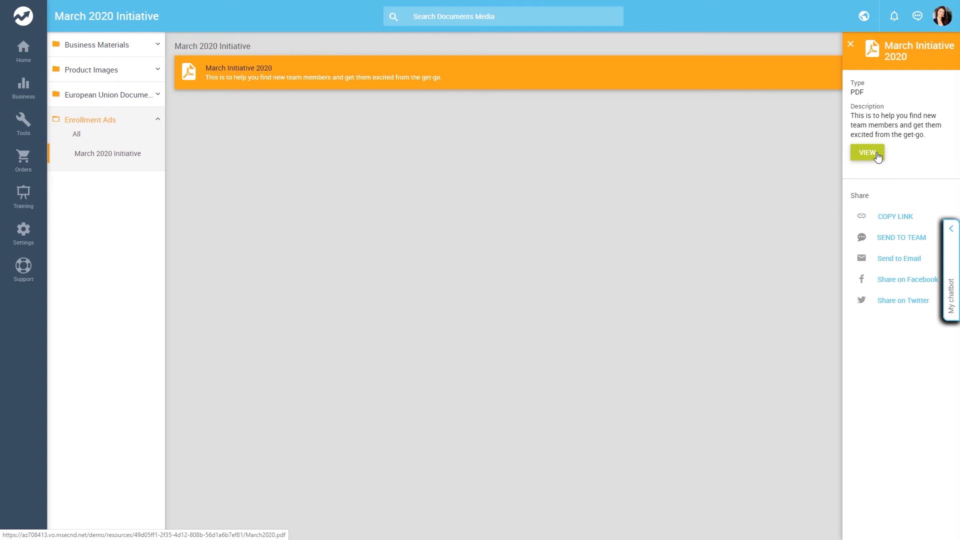
{"action": "left_click", "coordinate": [903, 220]}
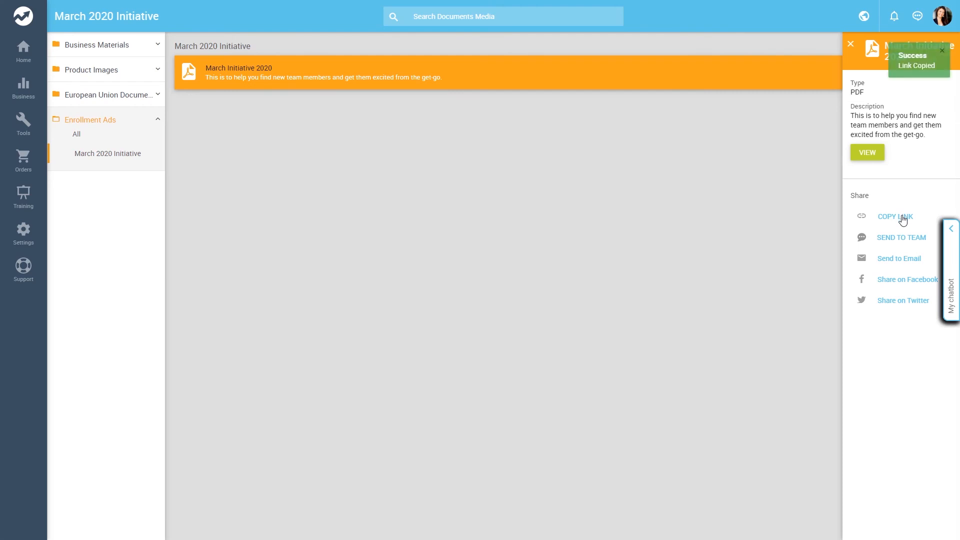
{"action": "key", "text": "ctrl+l"}
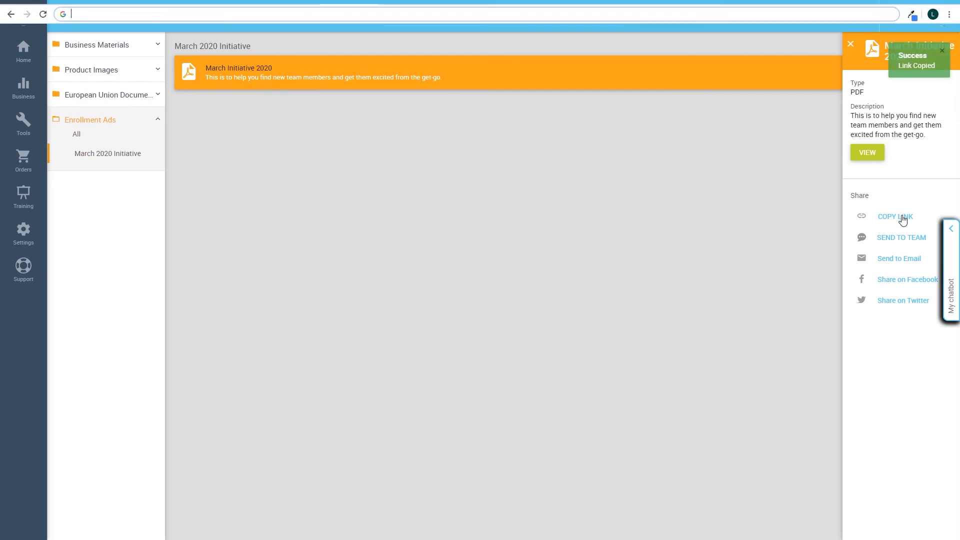
{"action": "key", "text": "ctrl+v"}
{"action": "key", "text": "Return"}
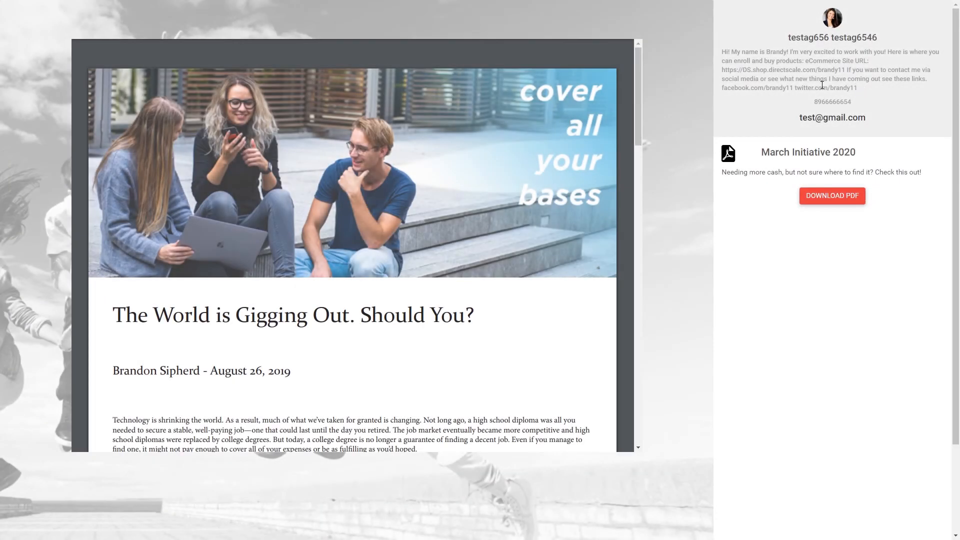
Scroll through the shared article and highlight the sidebar share message and profile bio text
{"action": "scroll", "coordinate": [528, 188], "scroll_direction": "down", "scroll_amount": 8}
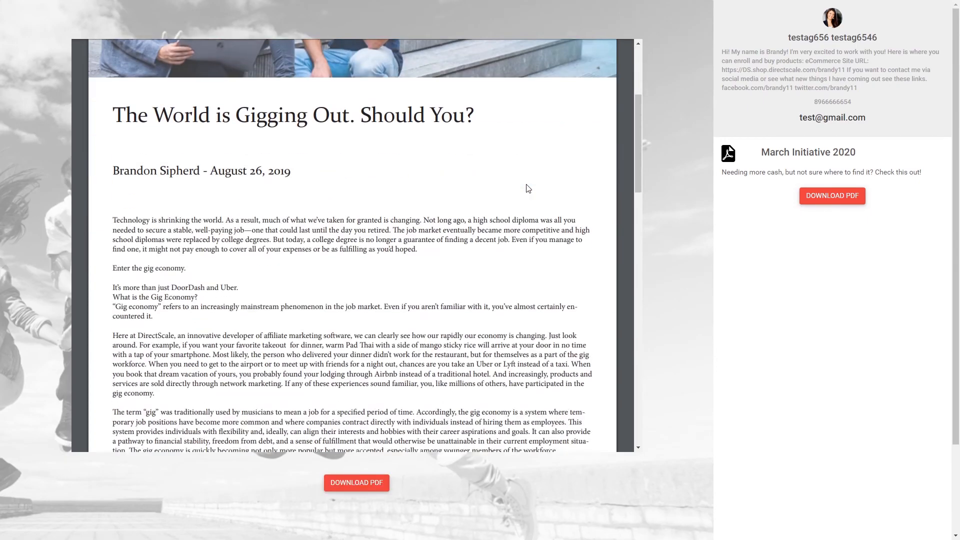
{"action": "scroll", "coordinate": [529, 189], "scroll_direction": "down", "scroll_amount": 14}
{"action": "scroll", "coordinate": [529, 188], "scroll_direction": "up", "scroll_amount": 12}
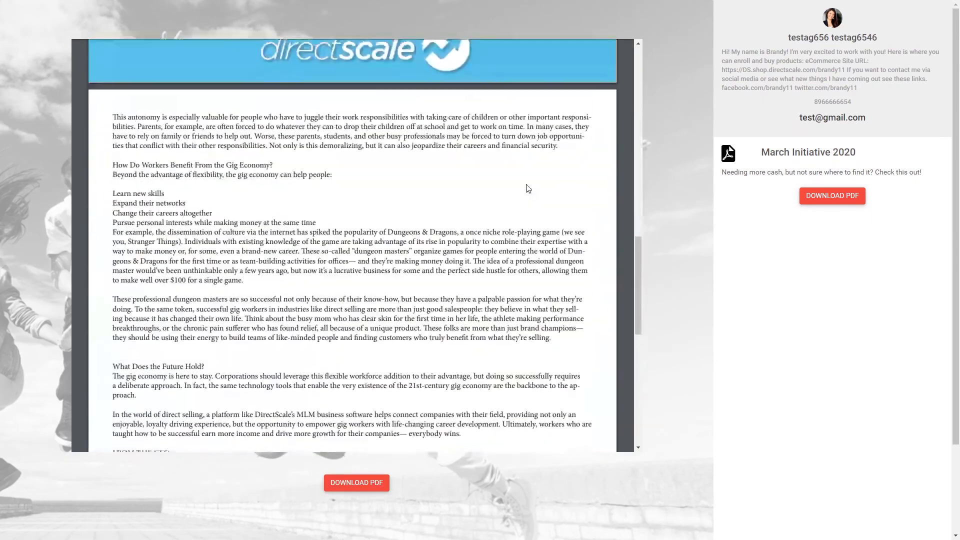
{"action": "scroll", "coordinate": [529, 188], "scroll_direction": "up", "scroll_amount": 10}
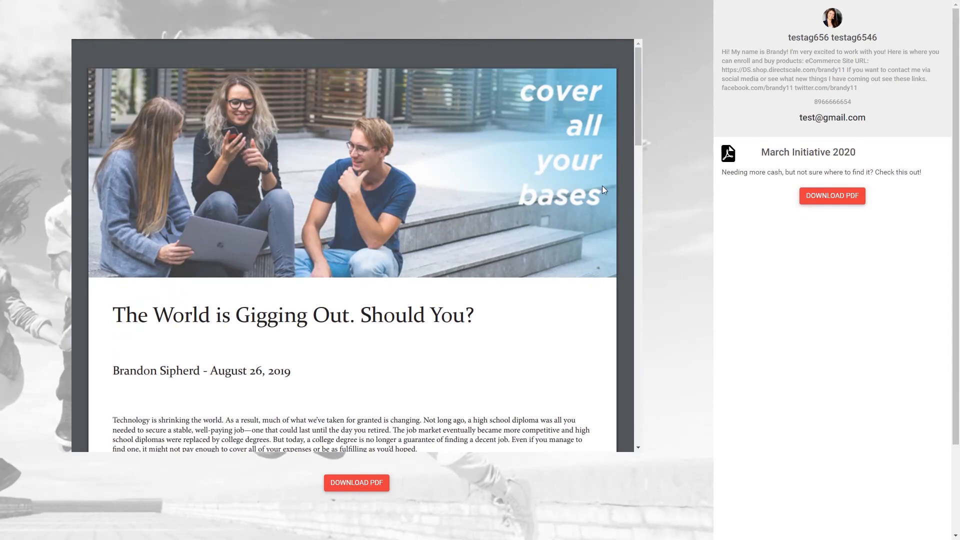
{"action": "left_click_drag", "start_coordinate": [722, 172], "coordinate": [926, 189]}
{"action": "left_click", "coordinate": [928, 201]}
{"action": "left_click_drag", "start_coordinate": [865, 90], "coordinate": [717, 49]}
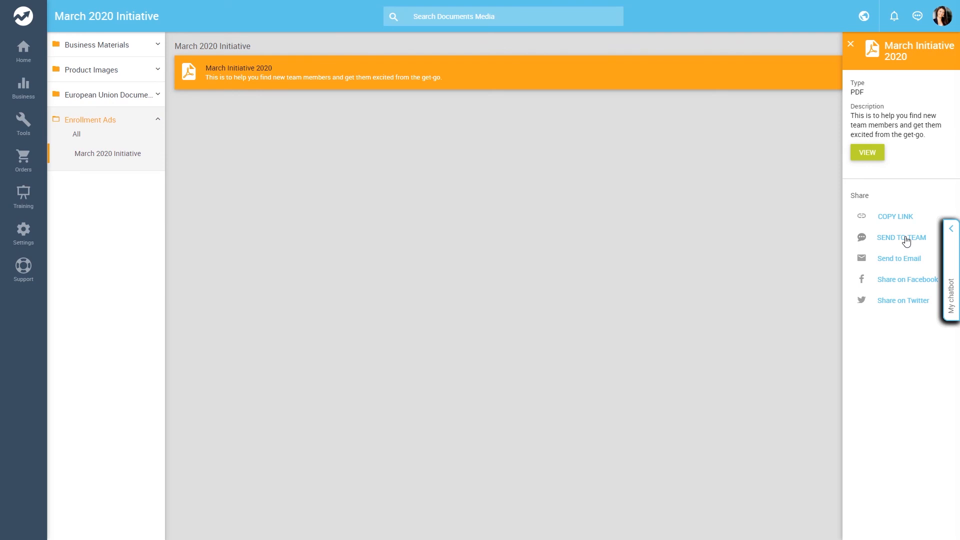
Send the March Initiative 2020 document to the team chat and share it on Facebook
{"action": "left_click", "coordinate": [907, 240]}
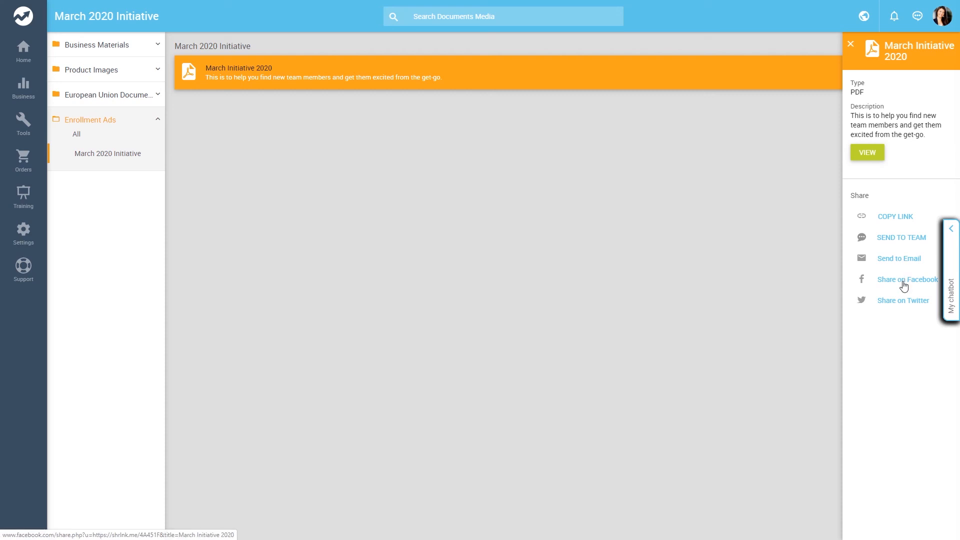
{"action": "left_click", "coordinate": [904, 285]}
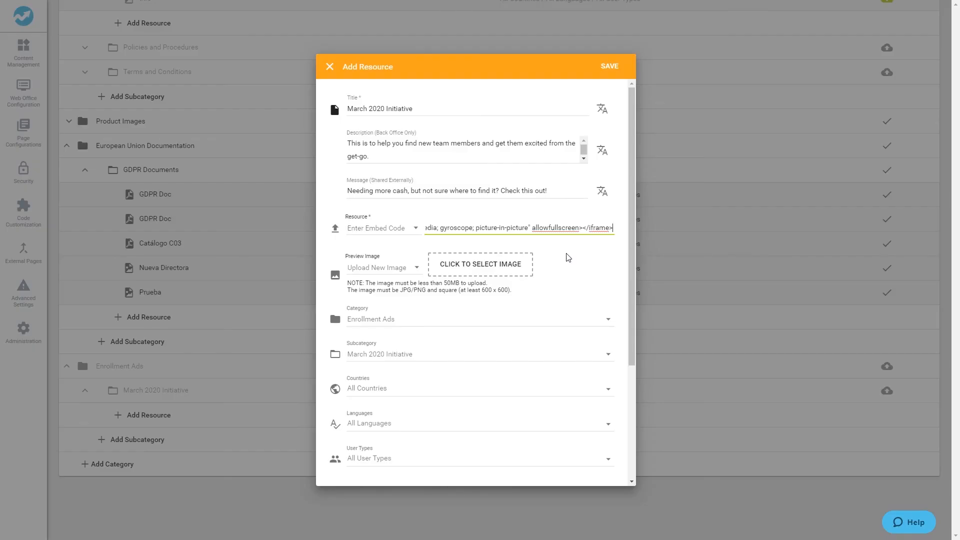
Check the Resource type options in Add Resource, then scroll the article on the public resource page
{"action": "left_click", "coordinate": [412, 229]}
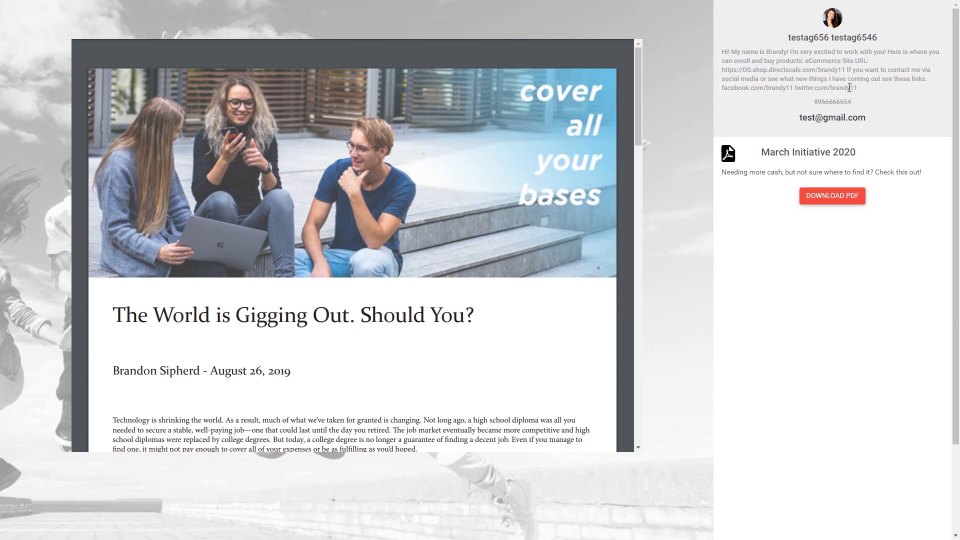
{"action": "scroll", "coordinate": [528, 188], "scroll_direction": "down", "scroll_amount": 10}
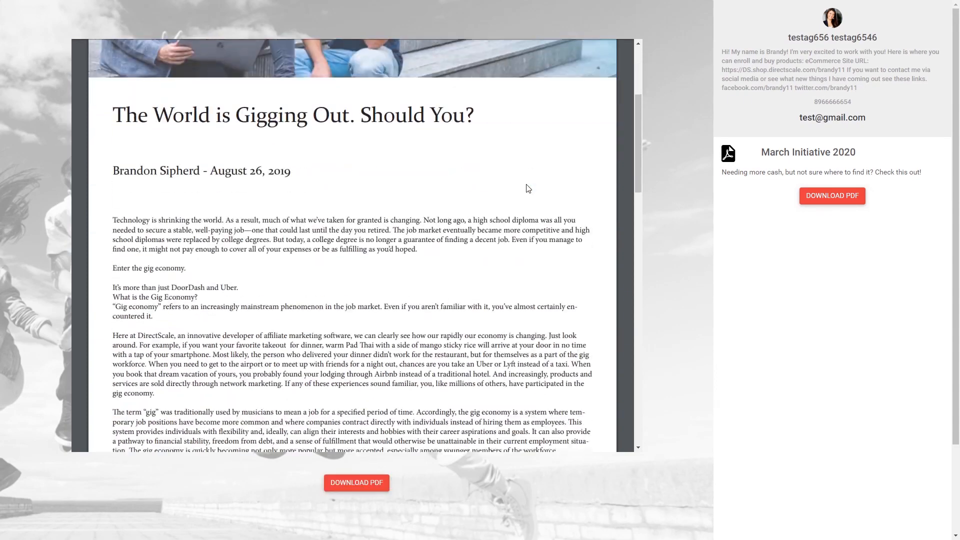
{"action": "scroll", "coordinate": [526, 189], "scroll_direction": "down", "scroll_amount": 10}
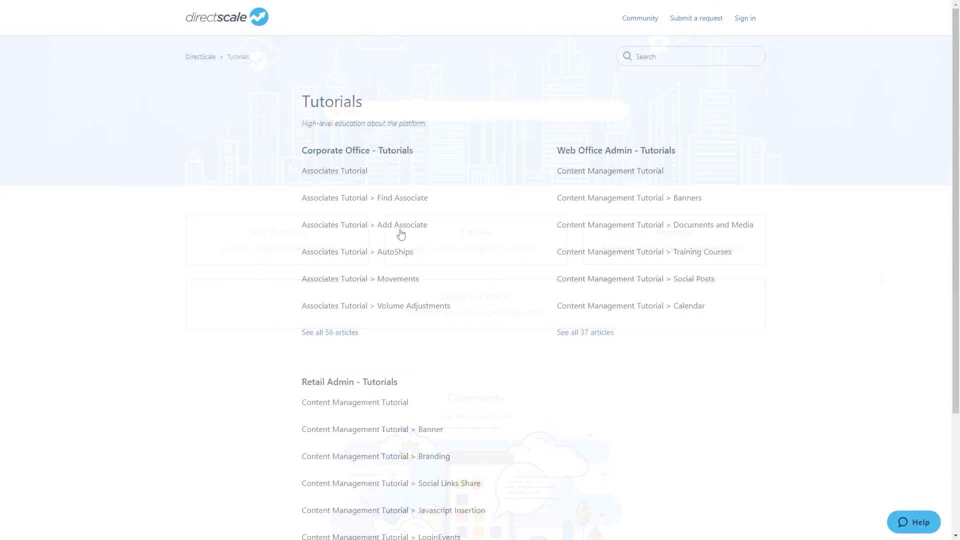
Open the Add Associate tutorial and search the Help widget for 'How to add a new market?'
{"action": "left_click", "coordinate": [384, 230]}
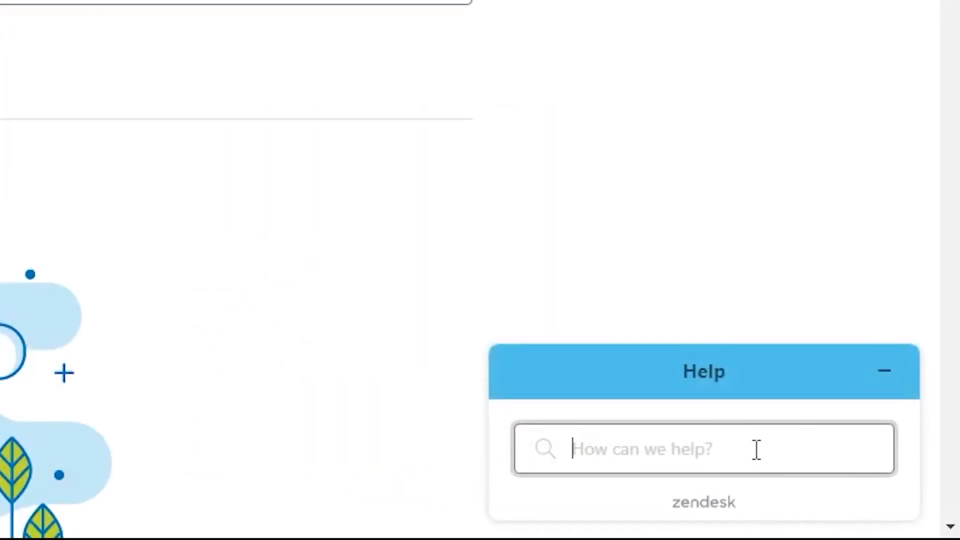
{"action": "type", "text": "How to add a new market"}
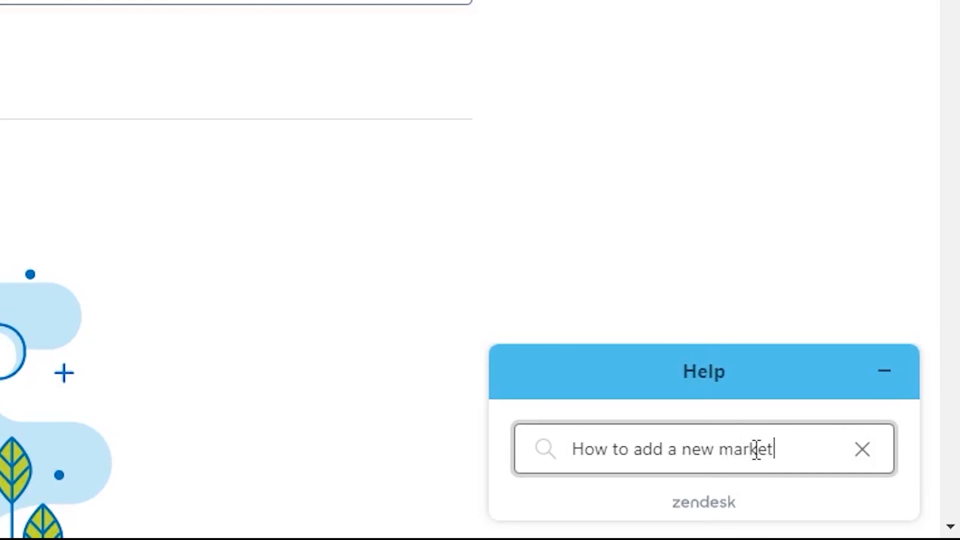
{"action": "type", "text": "?"}
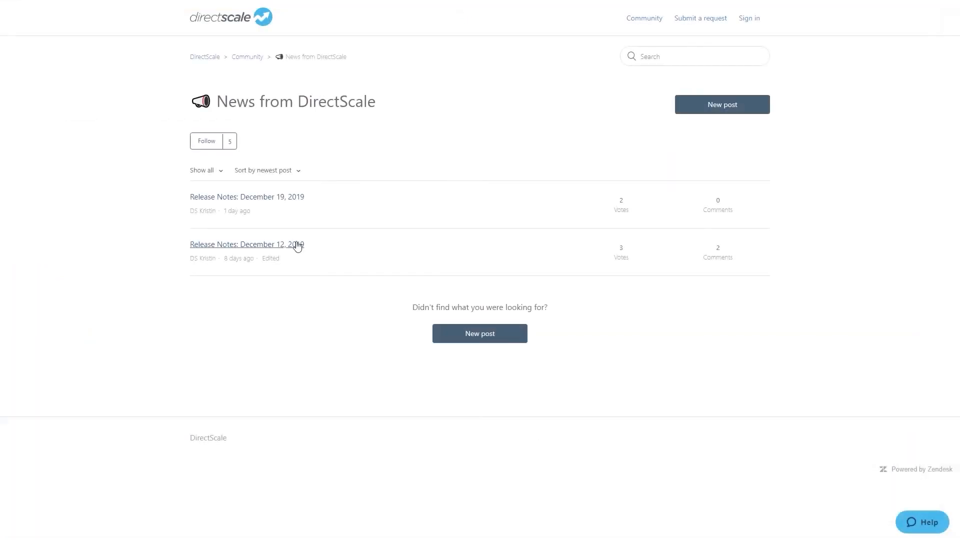